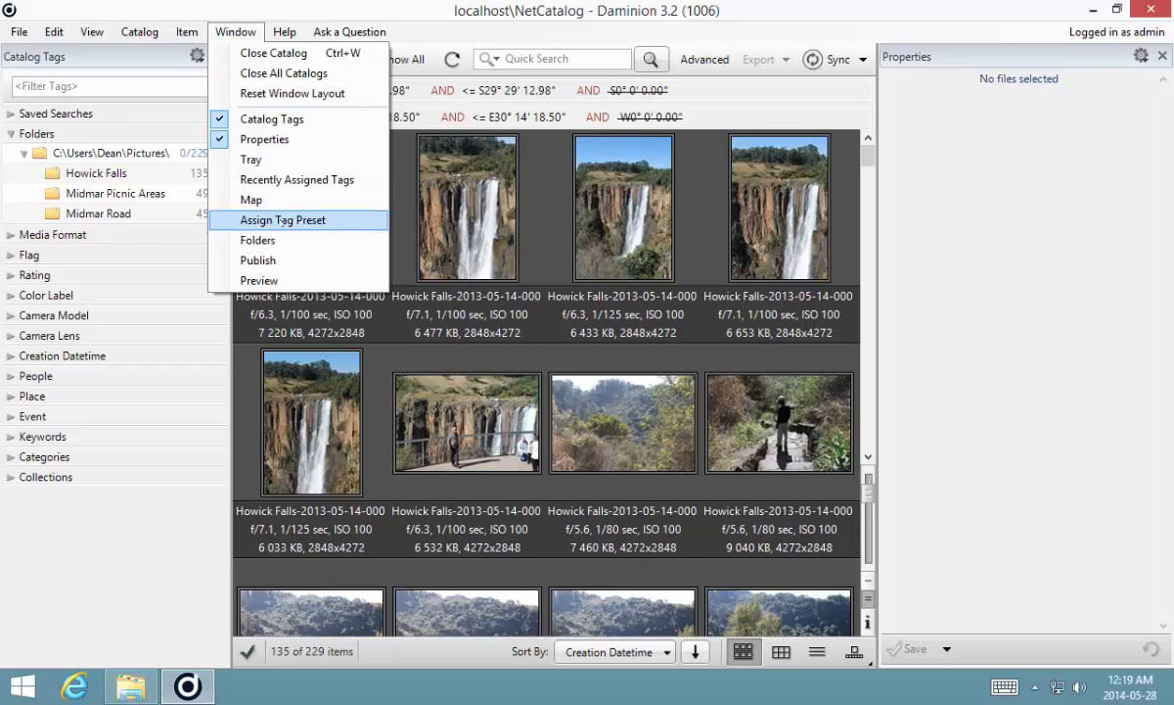
- Open the Publish panel and expand Publishing Services
left_click(257, 260)
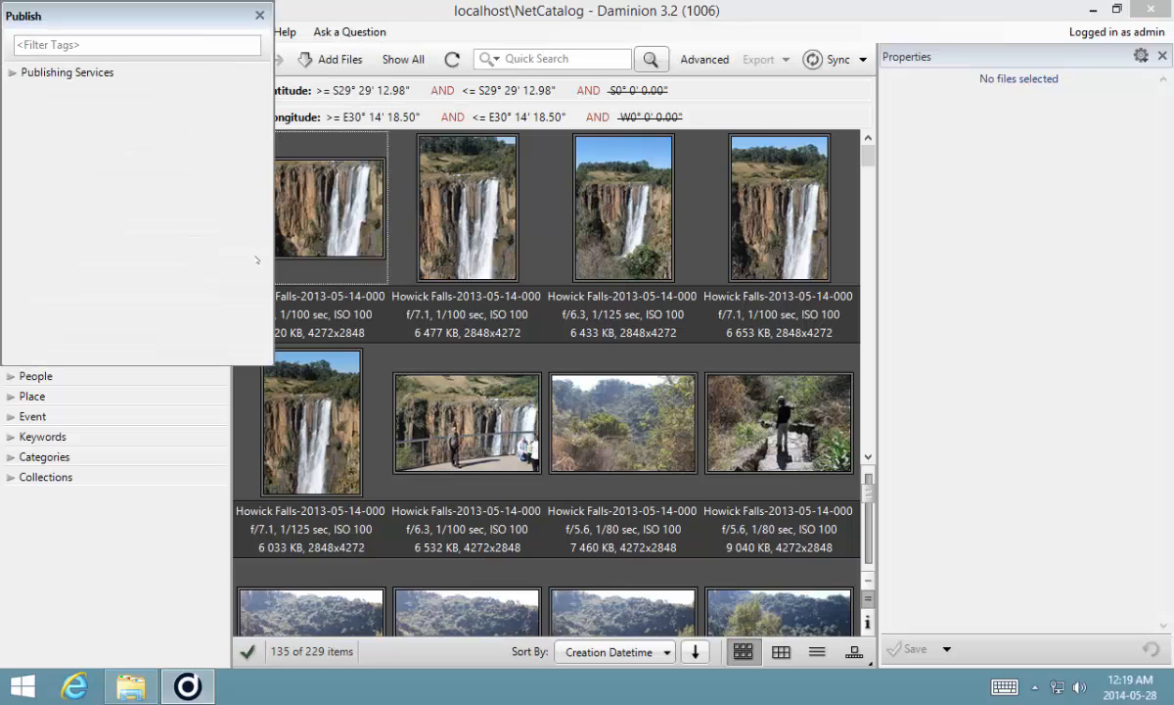
left_click_drag(158, 17, 439, 143)
left_click(293, 199)
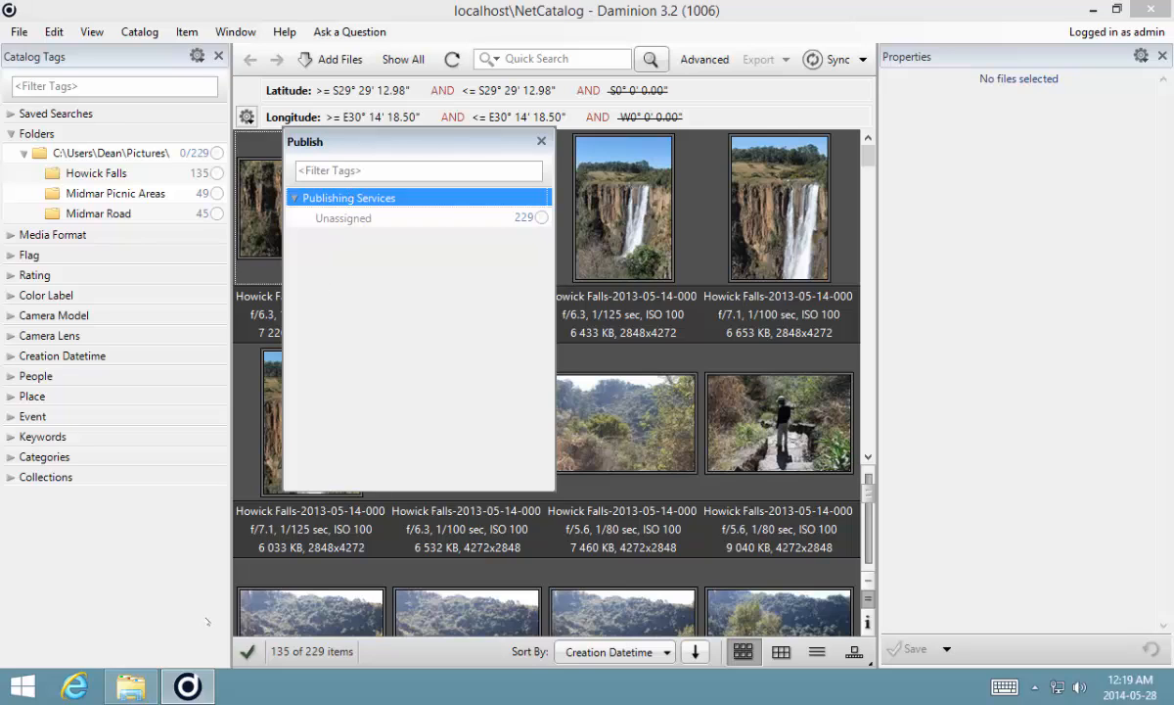
- Switch to File Explorer and create a new folder named Marketing inside the Dropbox folder
left_click(135, 675)
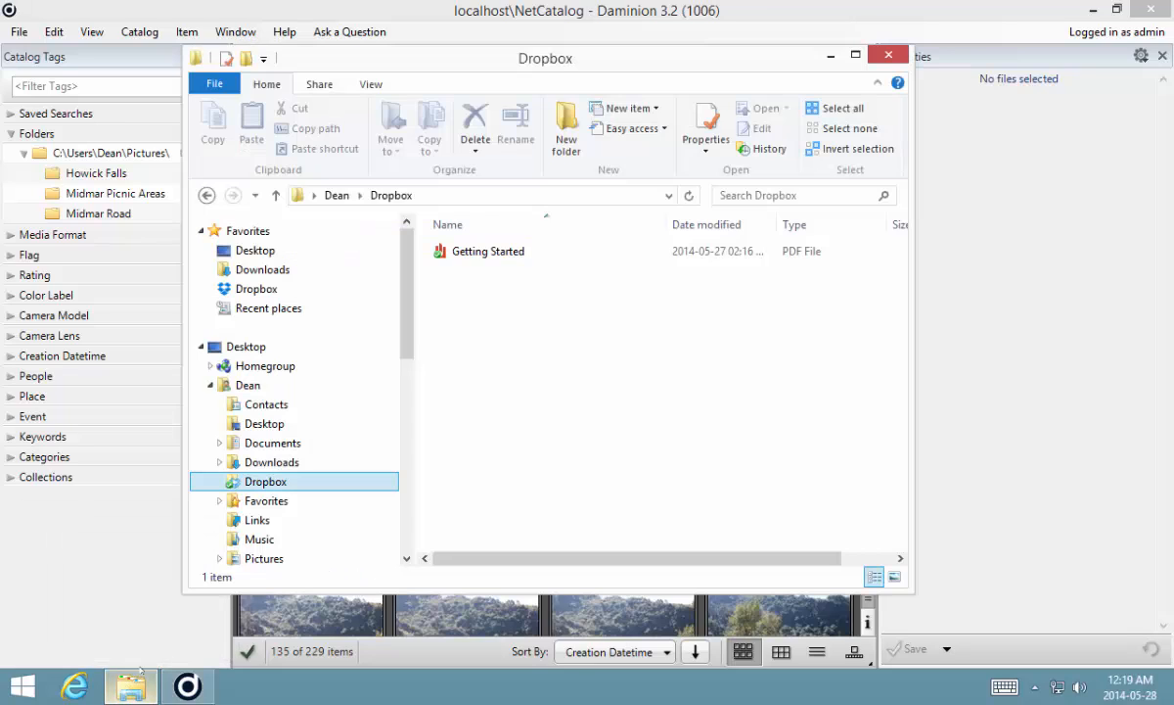
left_click_drag(409, 268, 380, 298)
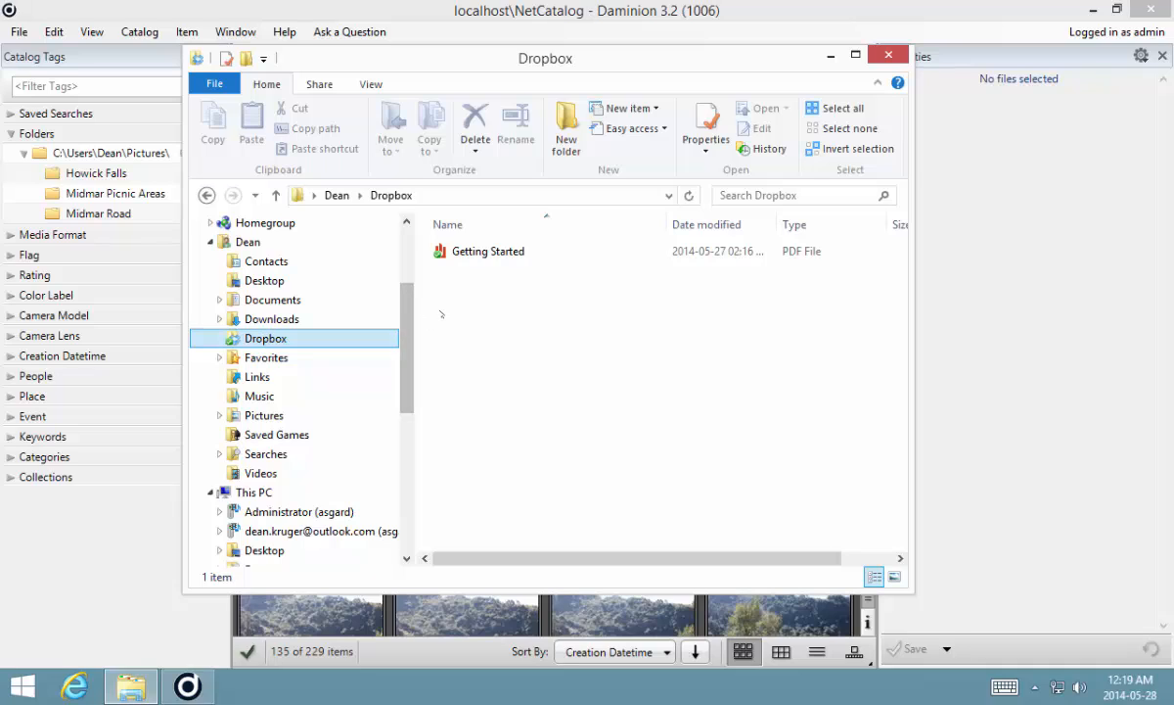
left_click(499, 333)
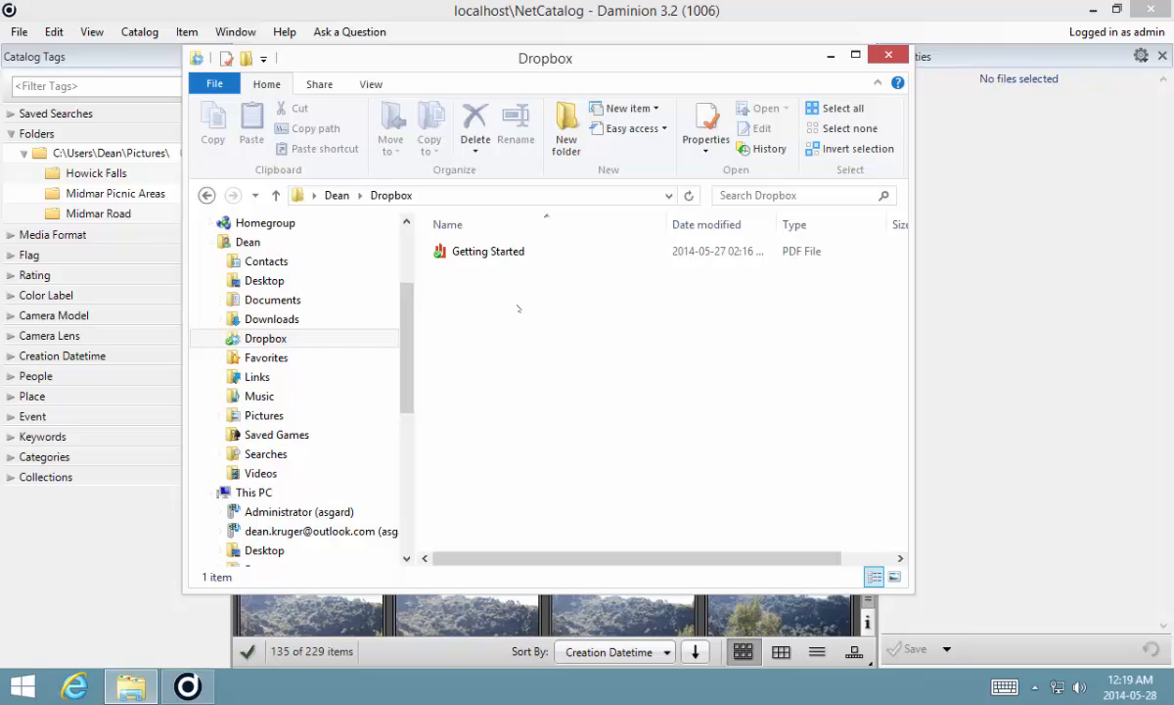
key("ctrl+shift+n")
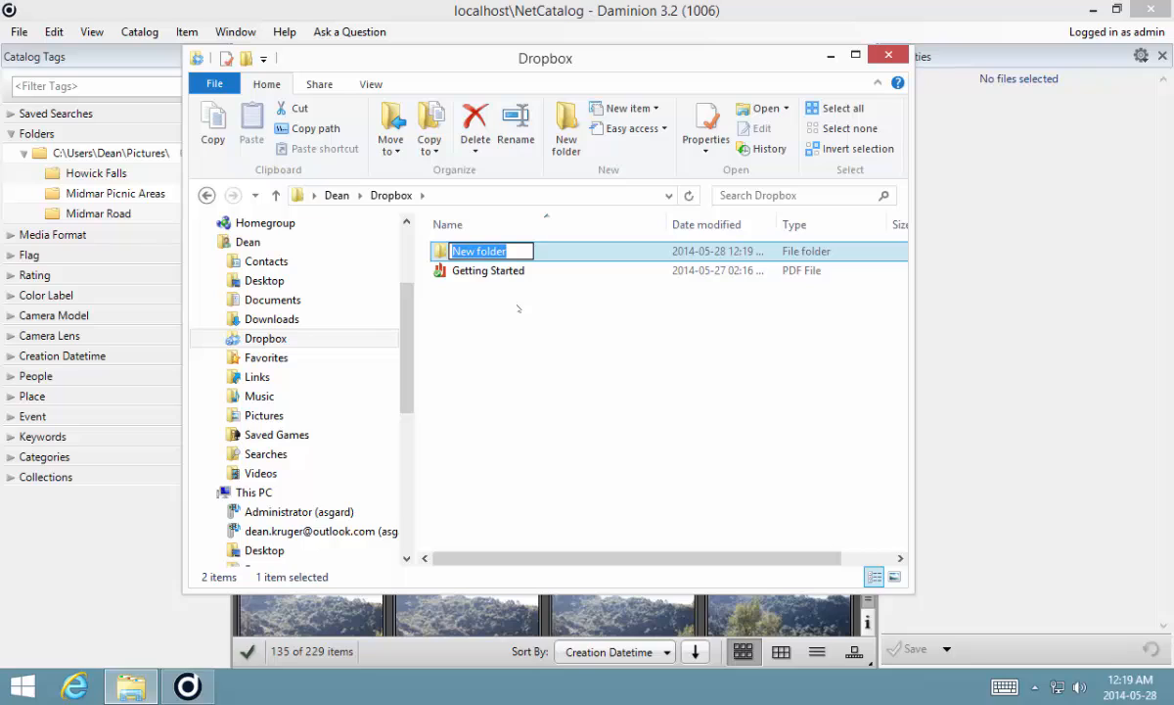
key("backslash")
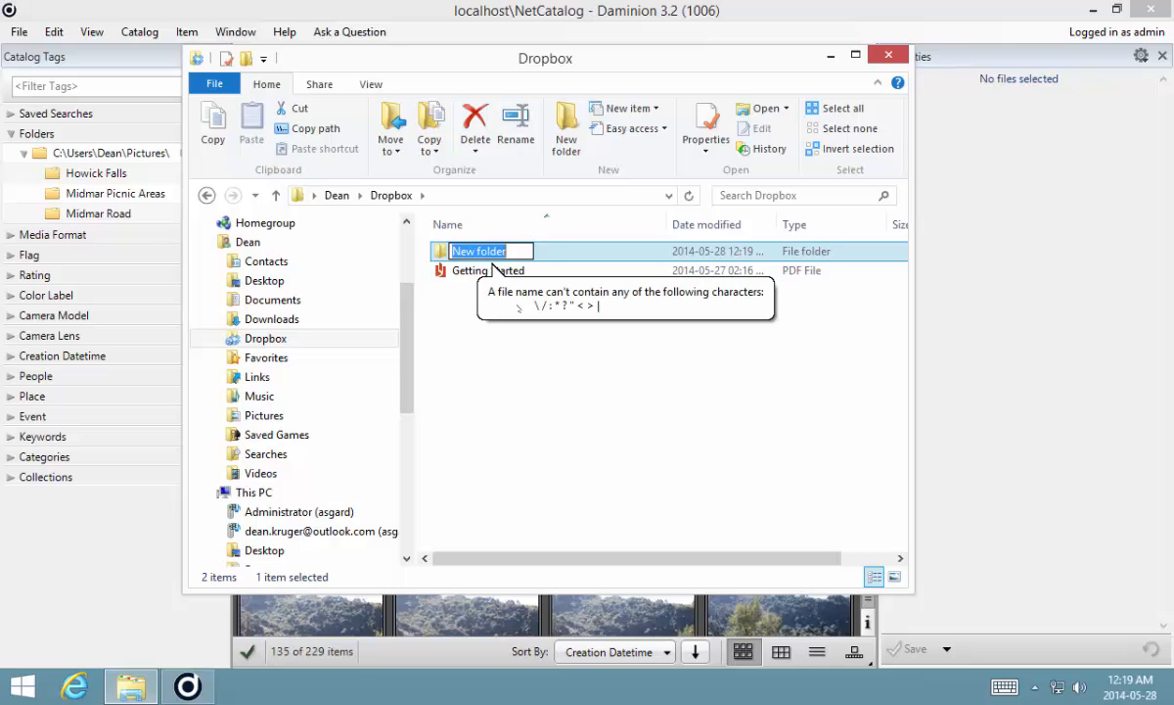
type("Mark")
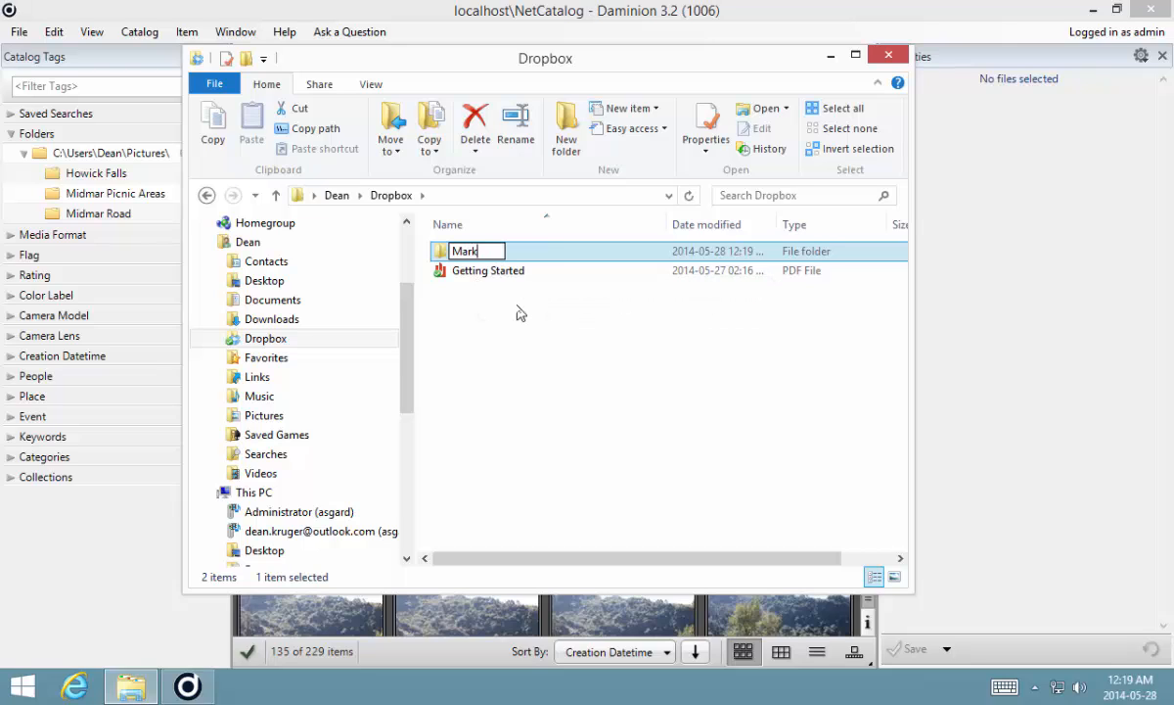
type("eting")
key("Return")
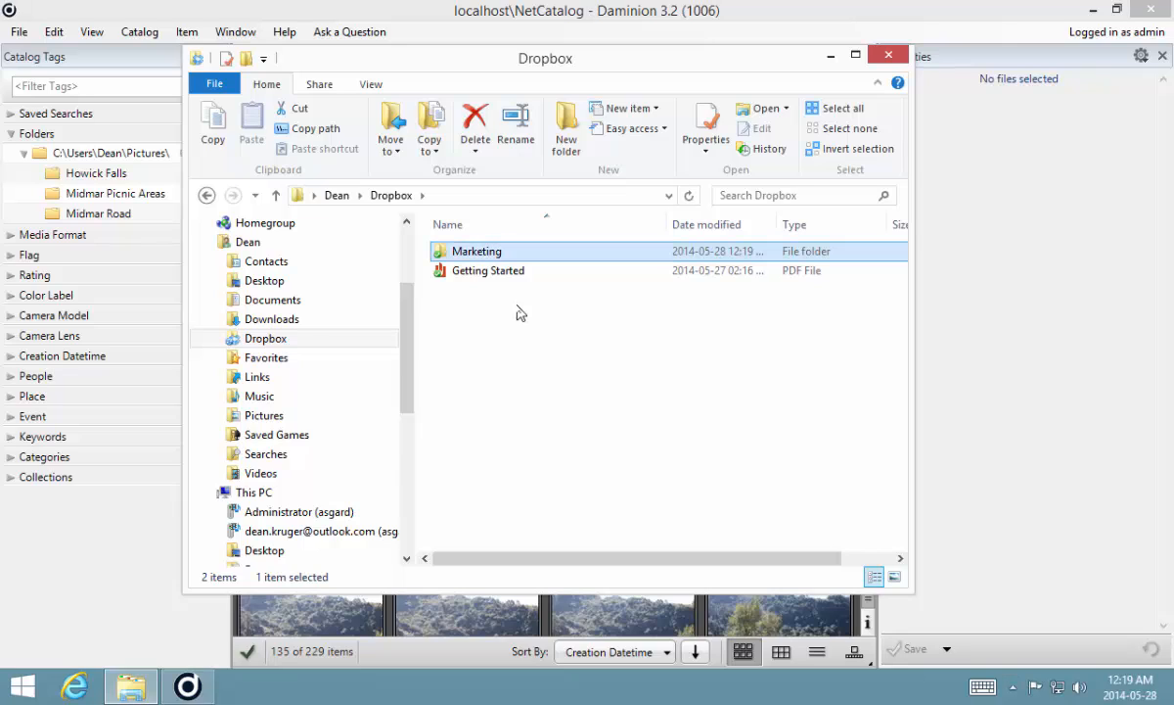
- Create a second new folder named Research inside the Dropbox folder
key("ctrl+shift+n")
type("Res")
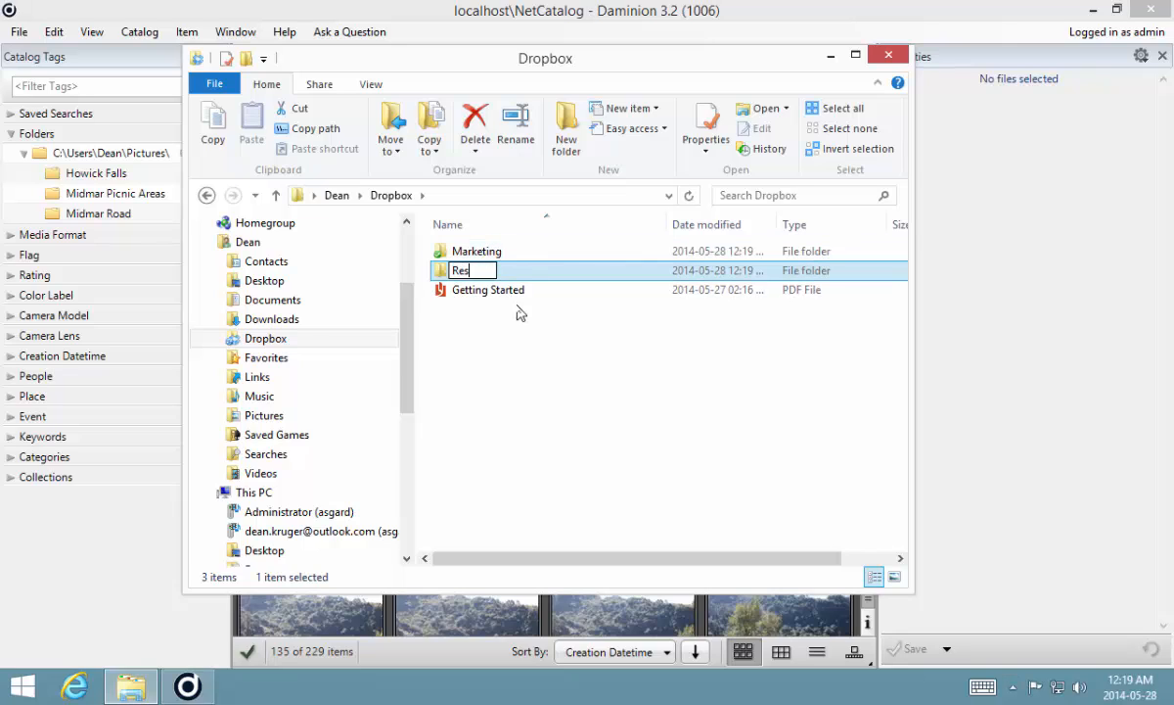
type("earch")
key("Return")
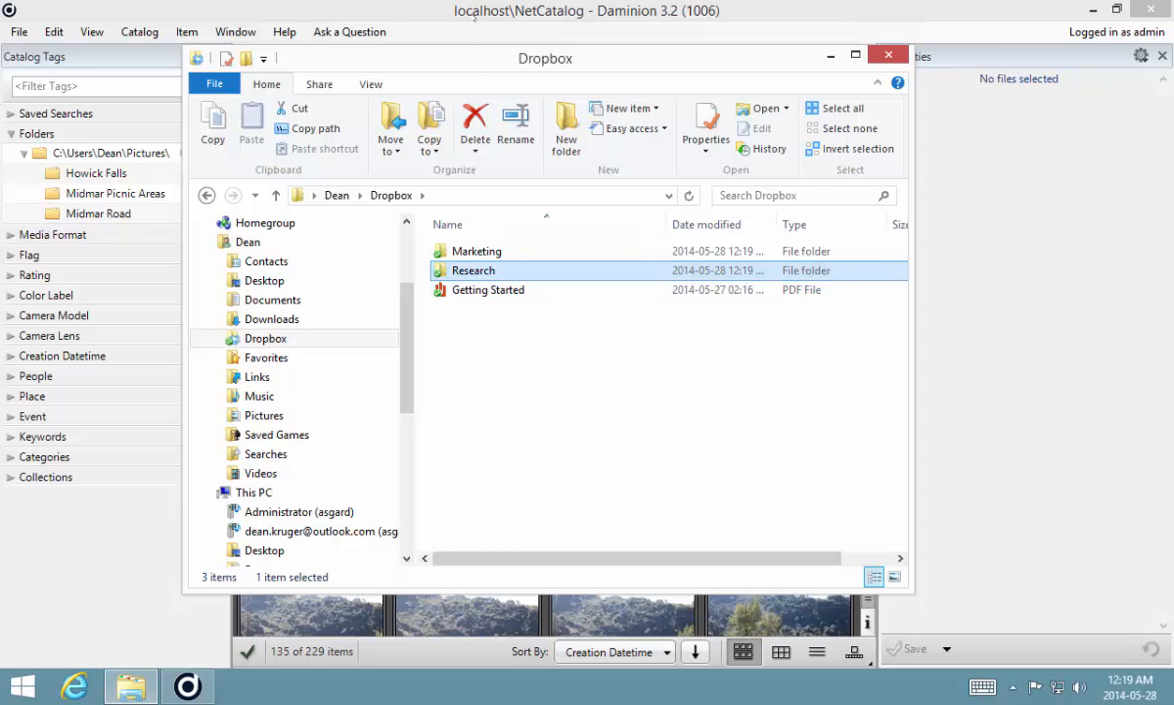
- Return to Daminion, add a new publishing service, and set its destination to the Dropbox Marketing folder
left_click(448, 15)
left_click_drag(409, 149, 456, 138)
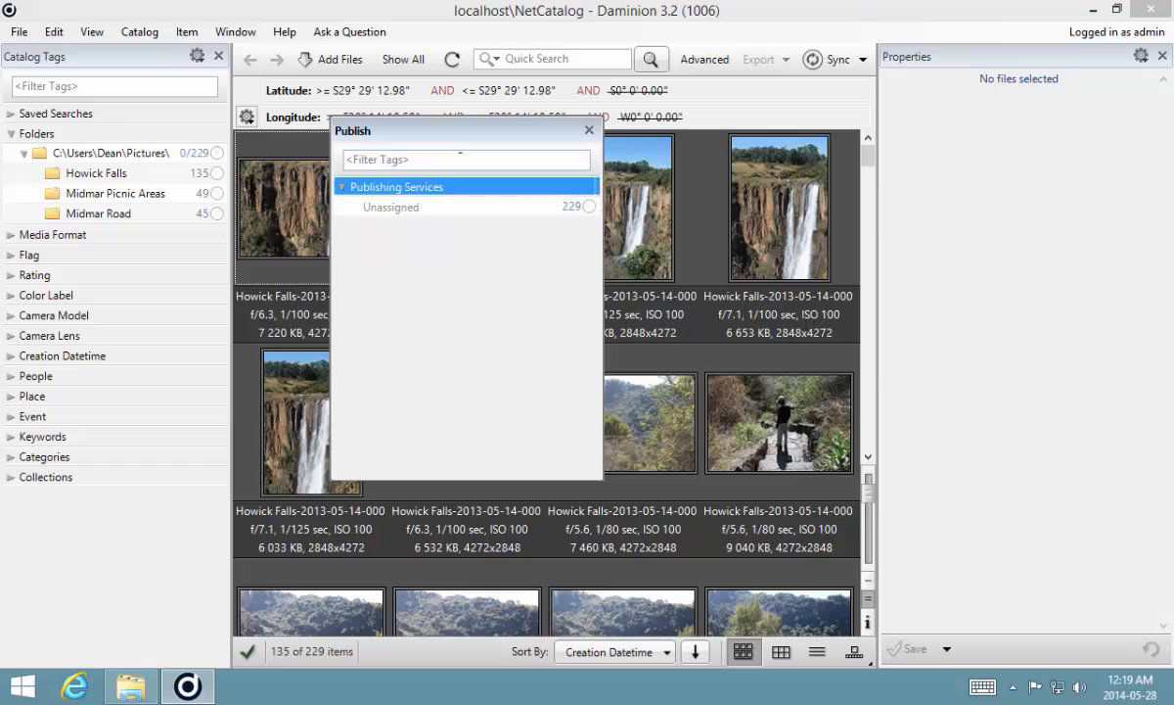
right_click(391, 186)
left_click(450, 194)
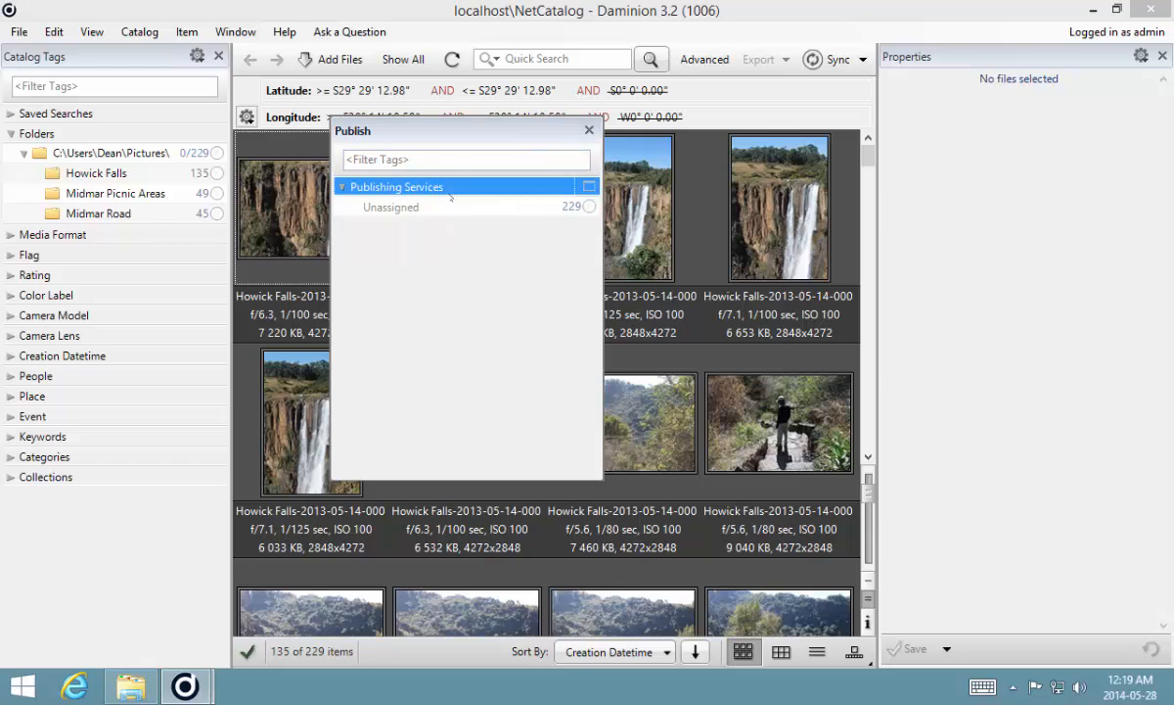
left_click(539, 201)
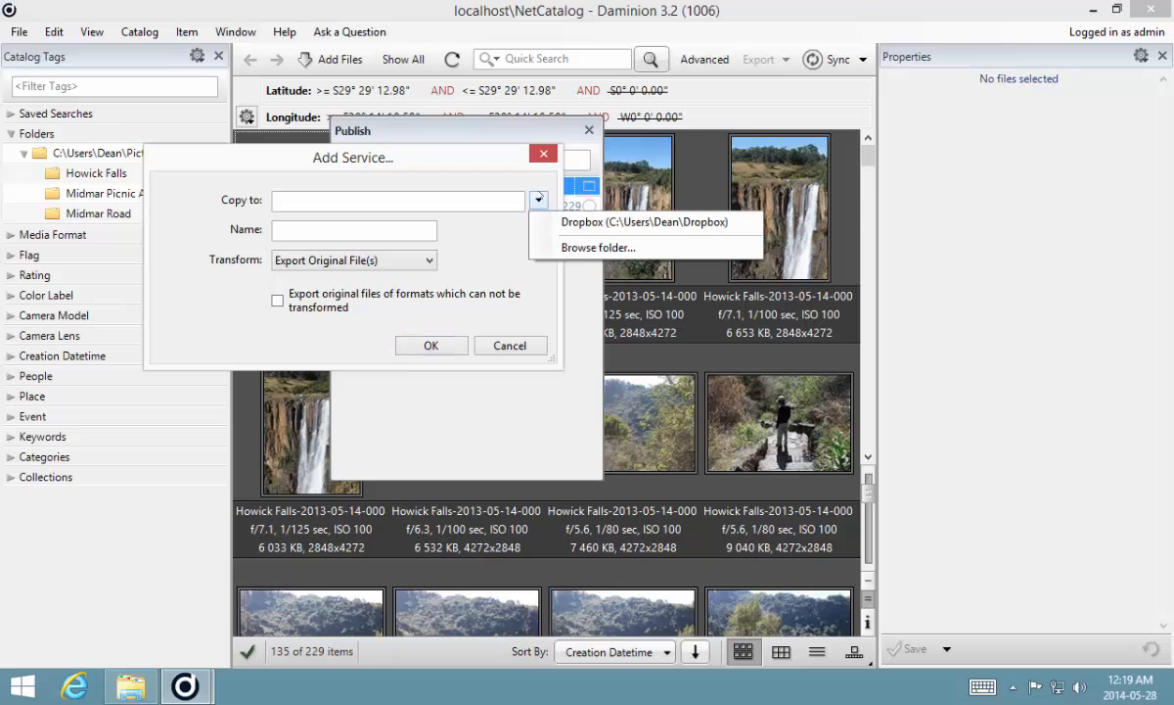
left_click(575, 249)
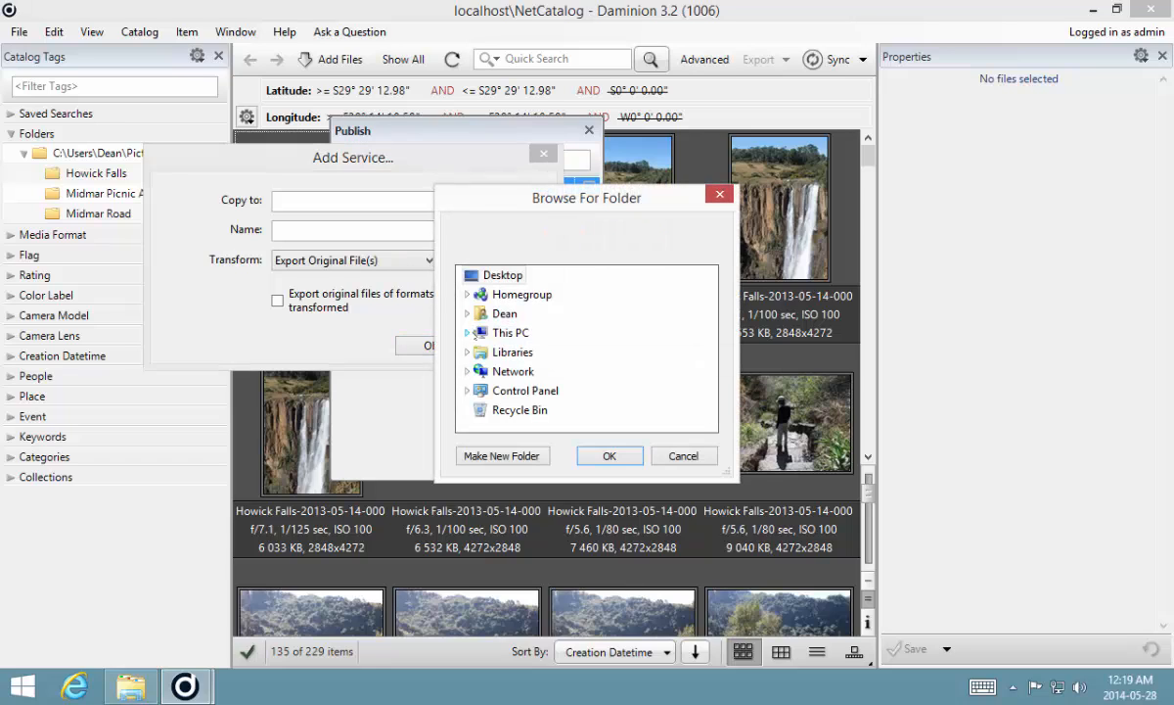
left_click(467, 314)
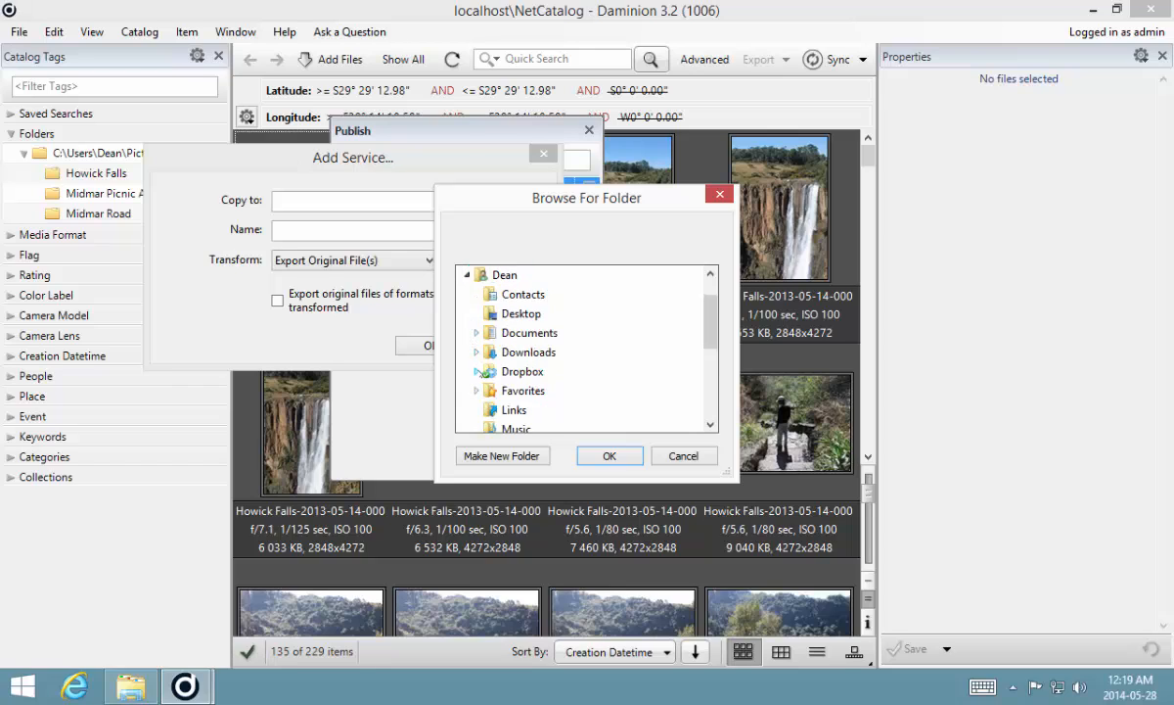
left_click(477, 372)
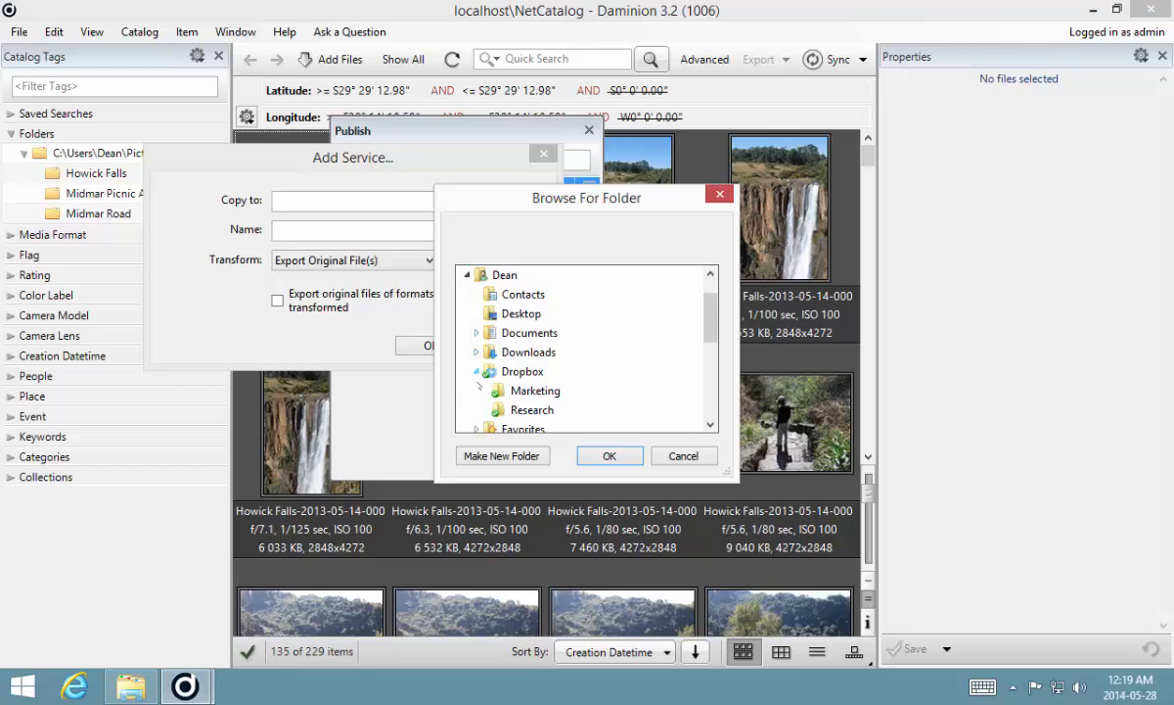
left_click(534, 392)
left_click(609, 455)
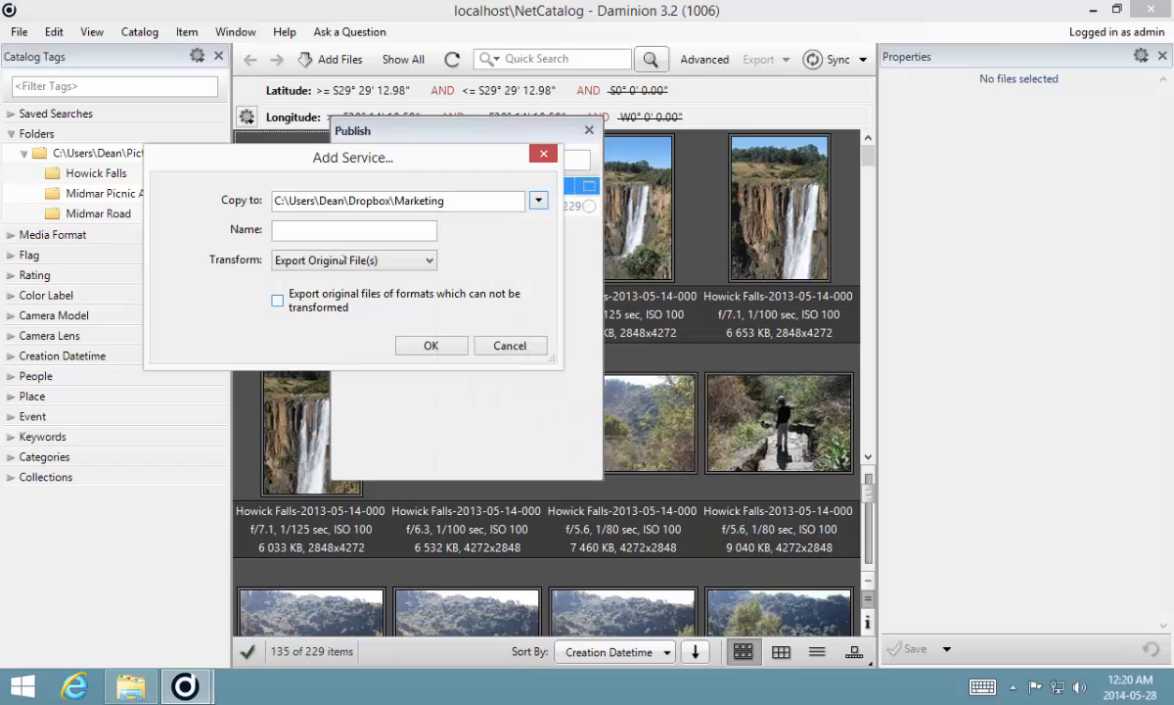
- Name the service Marketing, set its transform to JPEG - Fit within 1600 x 1600 px, and confirm
left_click(328, 232)
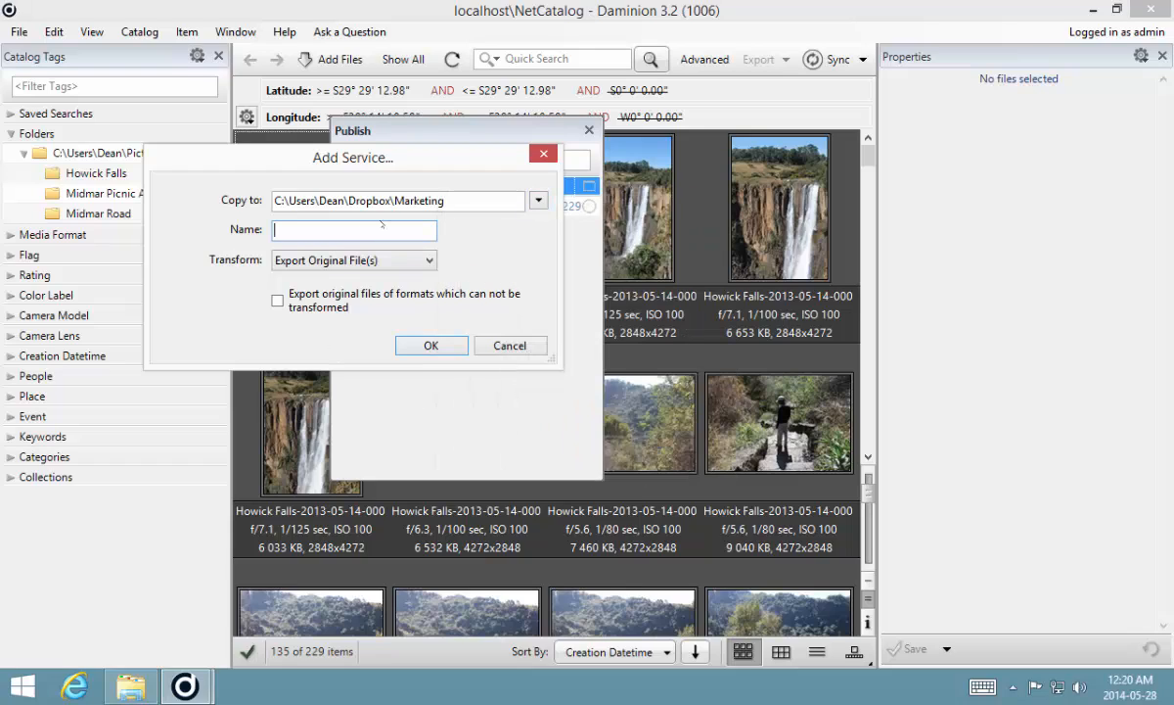
type("Marketing")
left_click(429, 259)
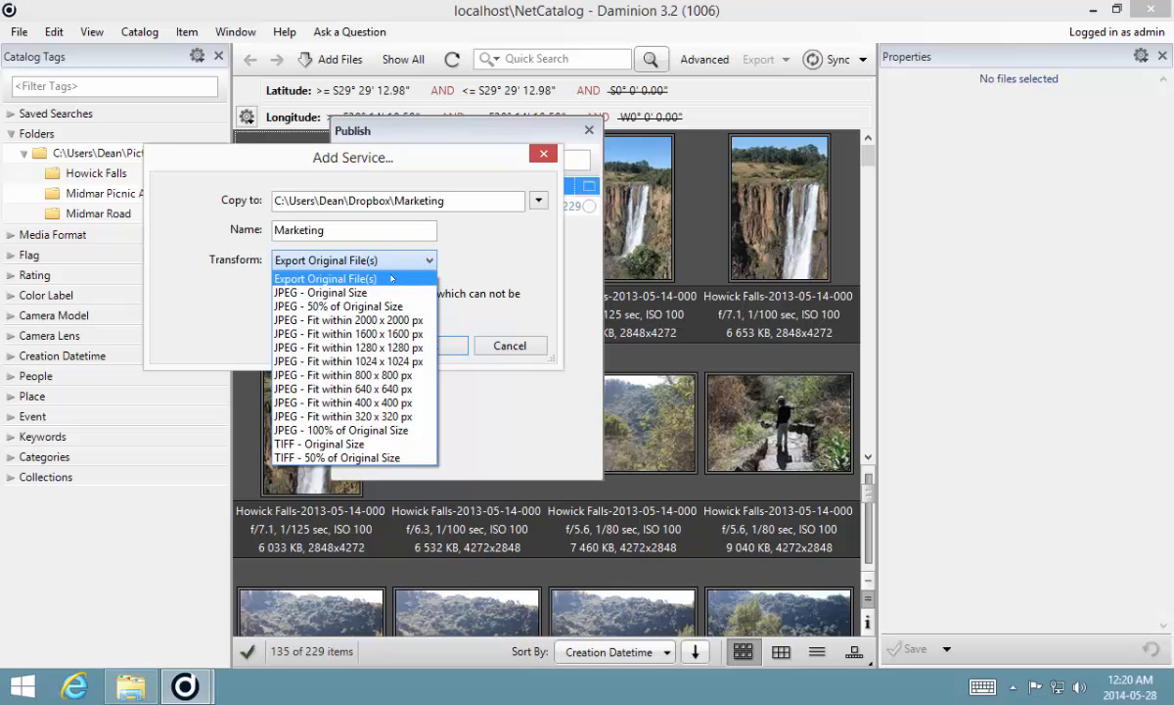
left_click(391, 279)
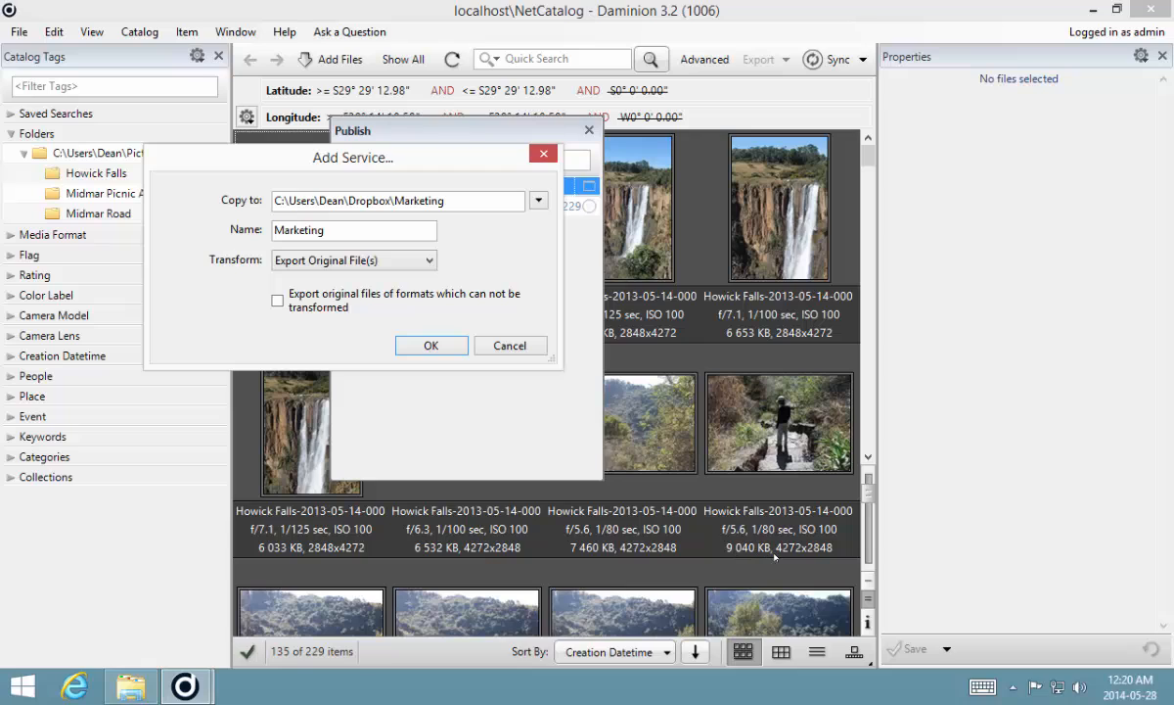
left_click(403, 259)
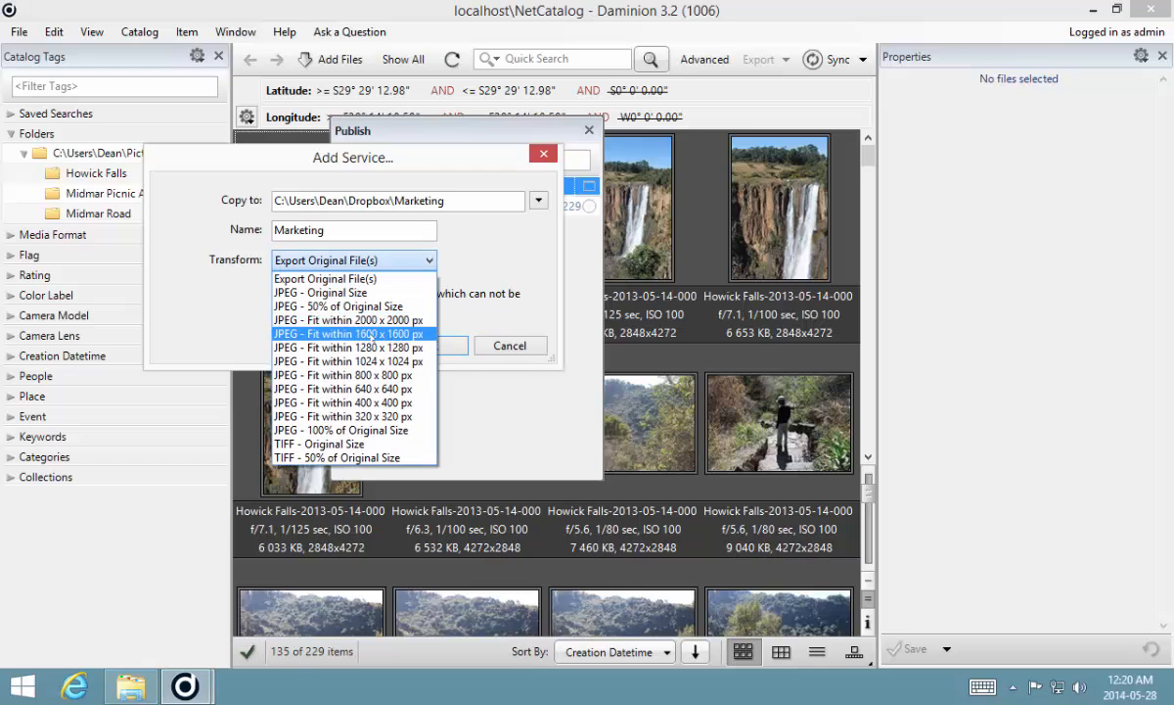
left_click(344, 333)
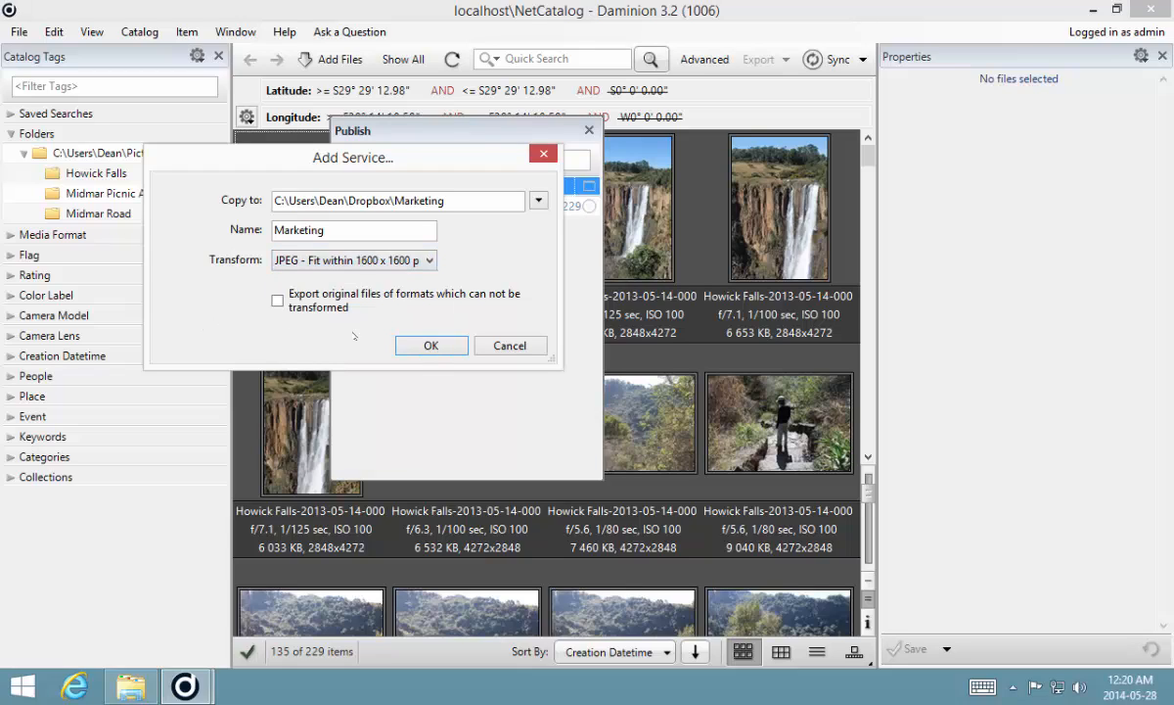
left_click(422, 345)
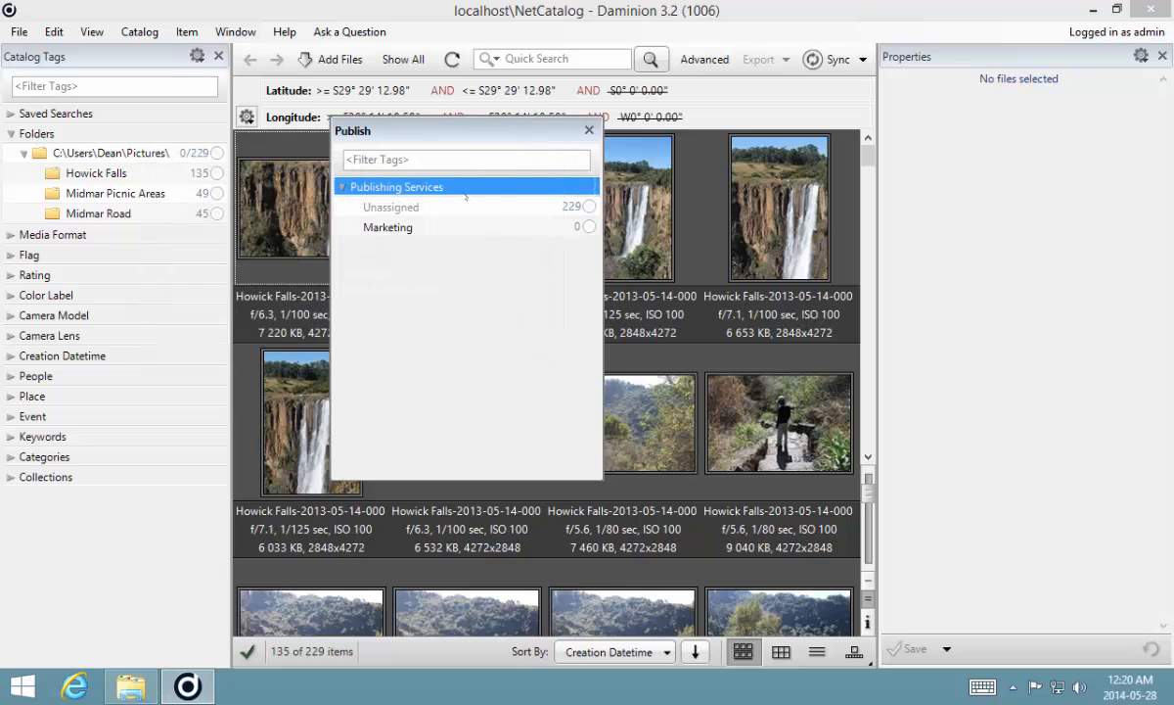
- Add another publishing service and set its destination to the Dropbox Research folder
right_click(434, 188)
left_click(467, 200)
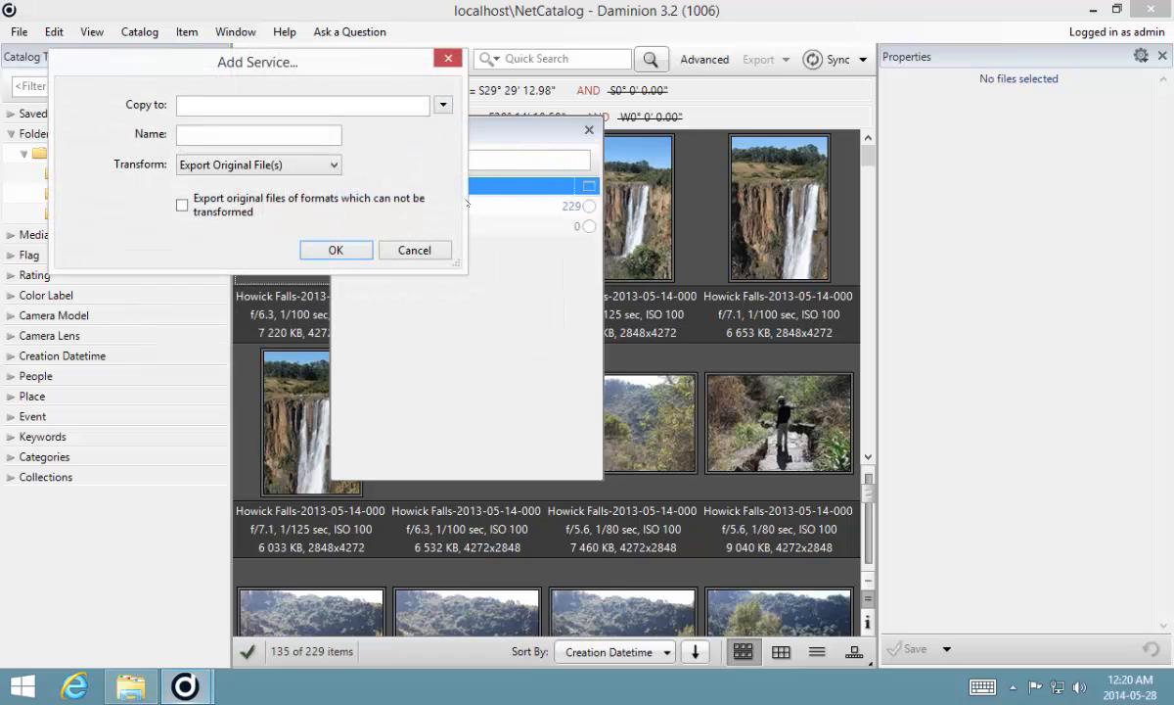
left_click(443, 105)
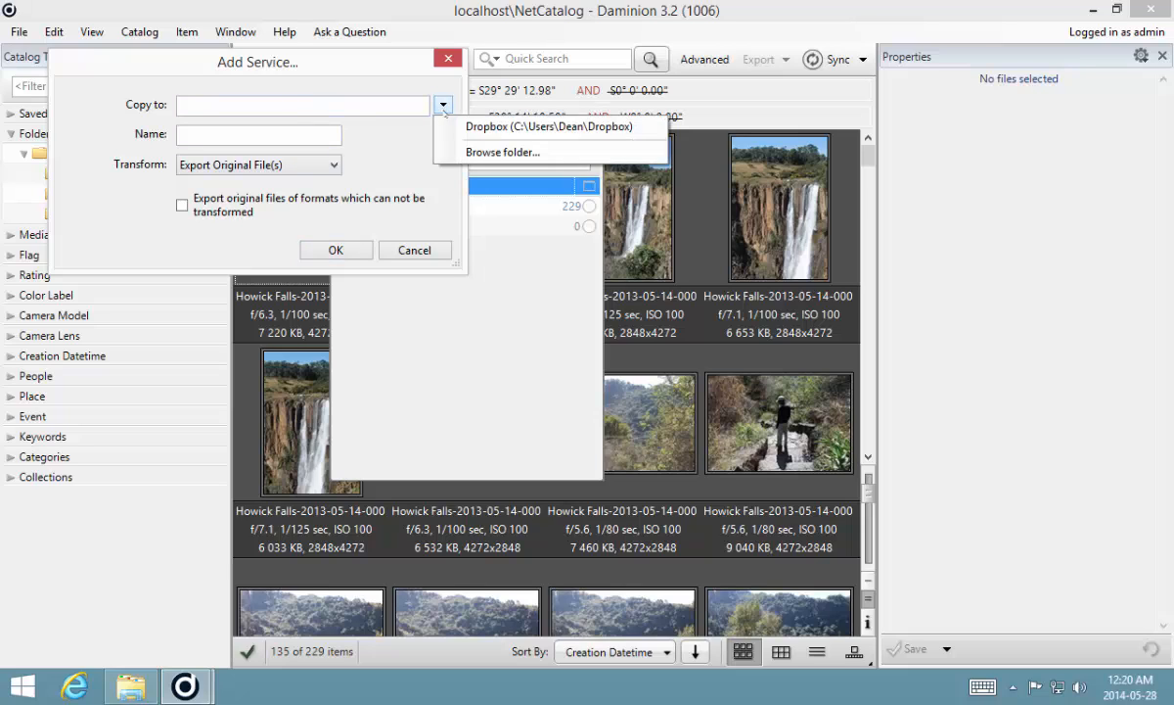
left_click(434, 145)
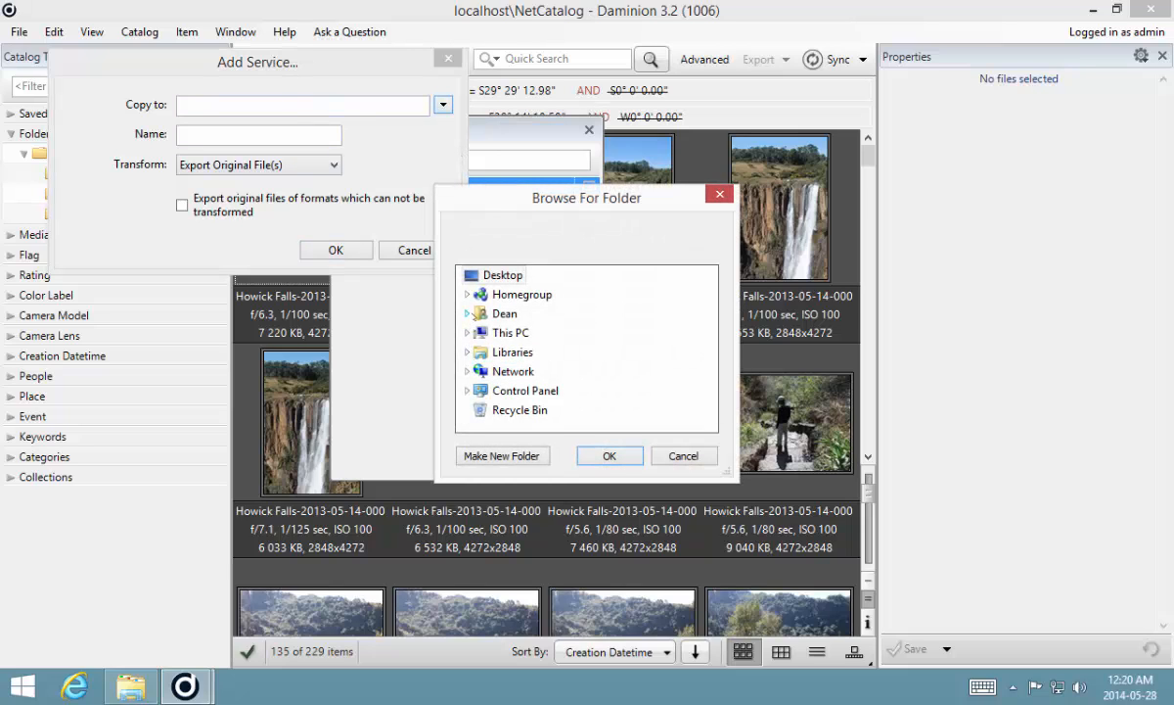
left_click(468, 313)
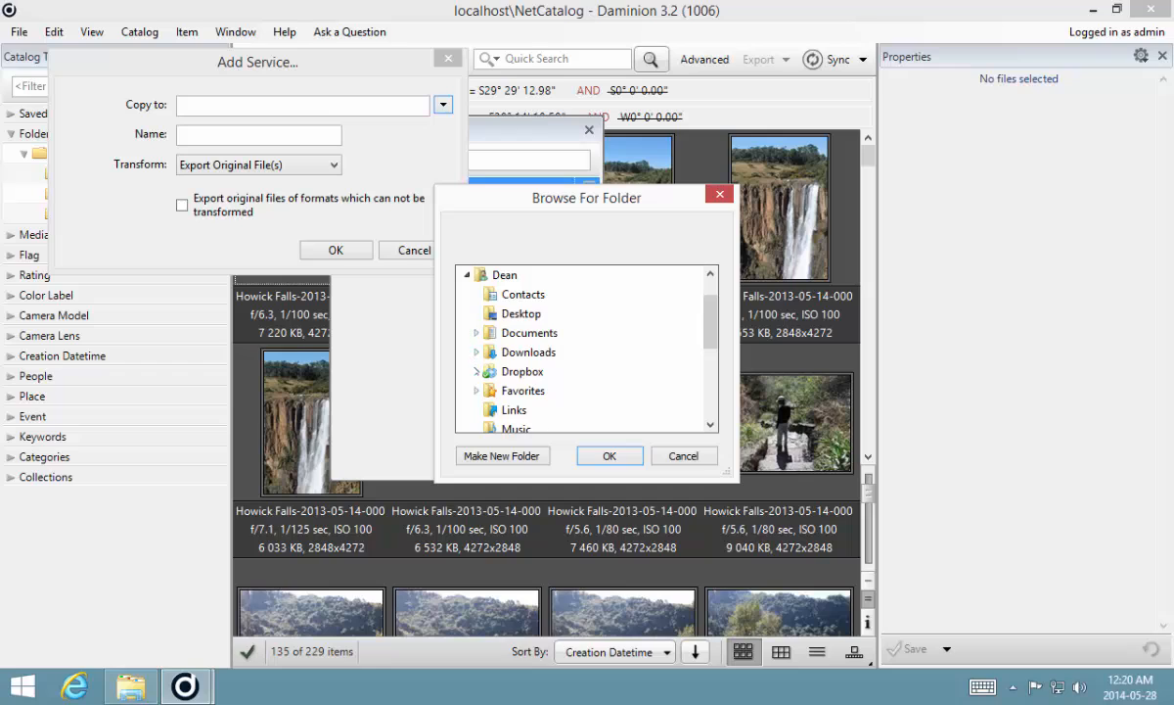
left_click(477, 371)
left_click(532, 409)
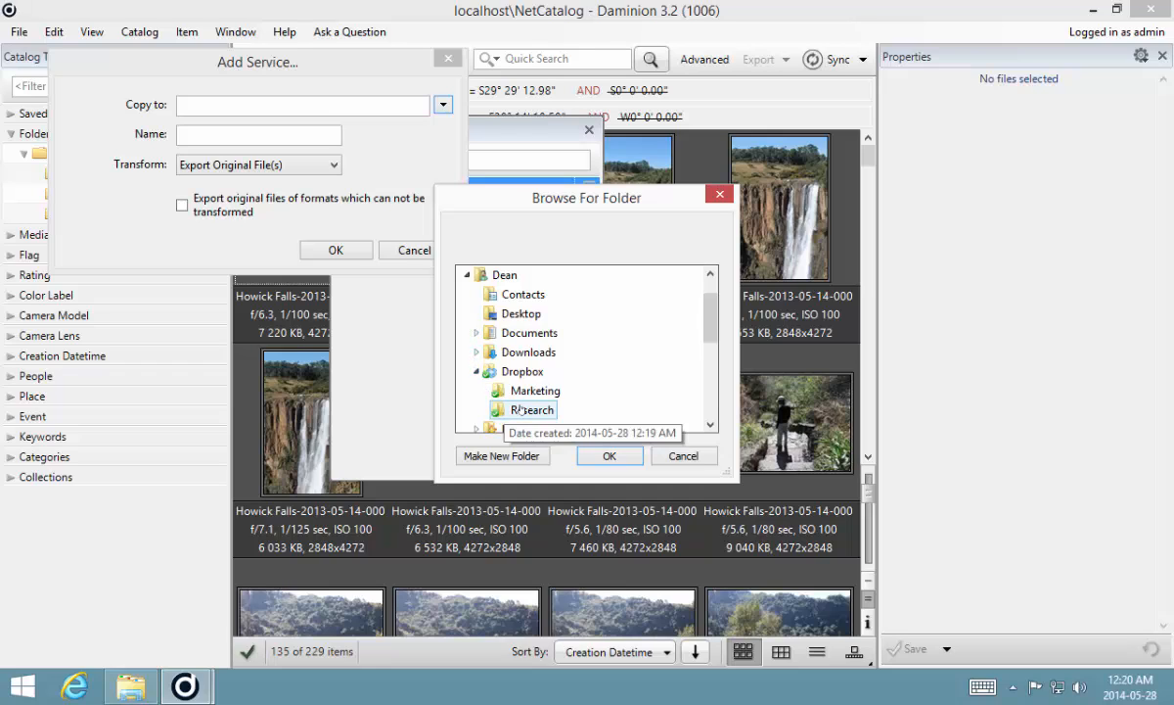
left_click(609, 458)
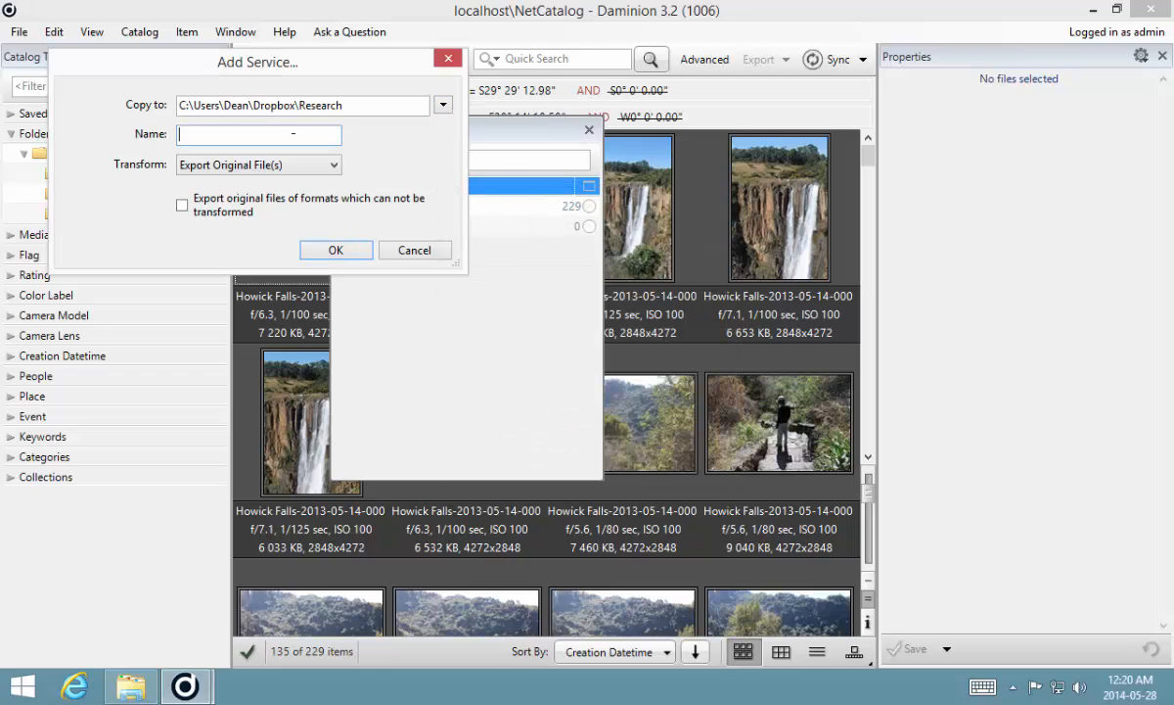
- Name the service Research, set its transform to JPEG - Fit within 800 x 800 px, and confirm
type("Research")
left_click(303, 164)
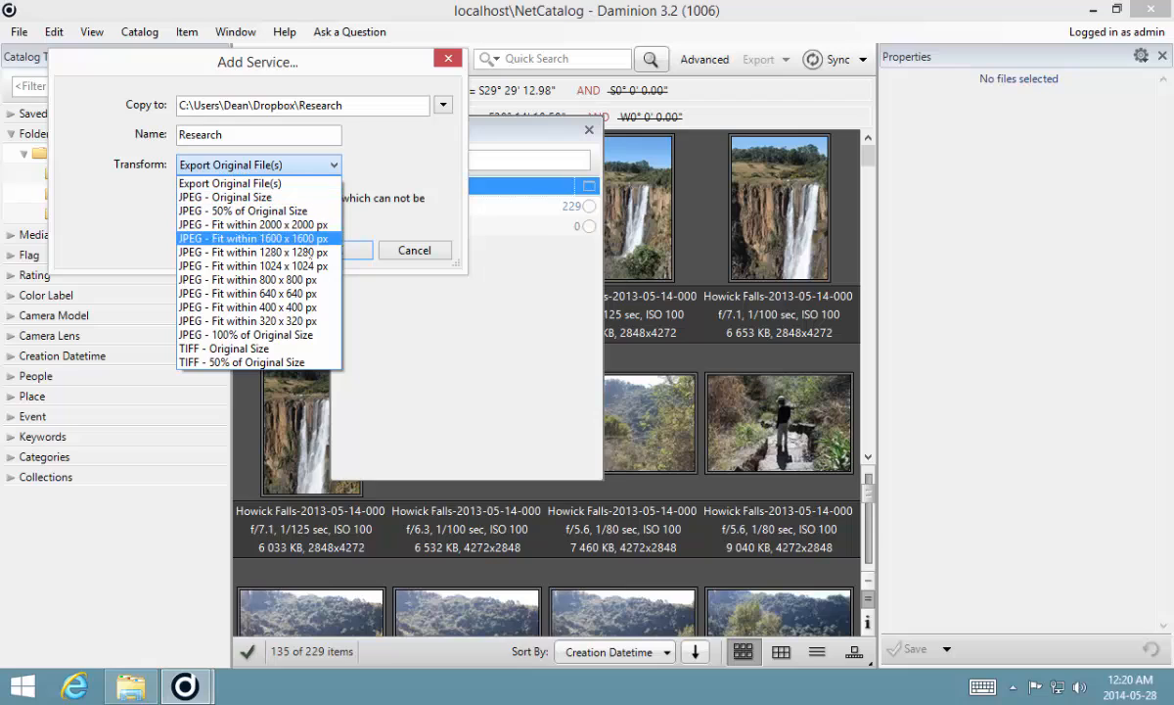
left_click(309, 281)
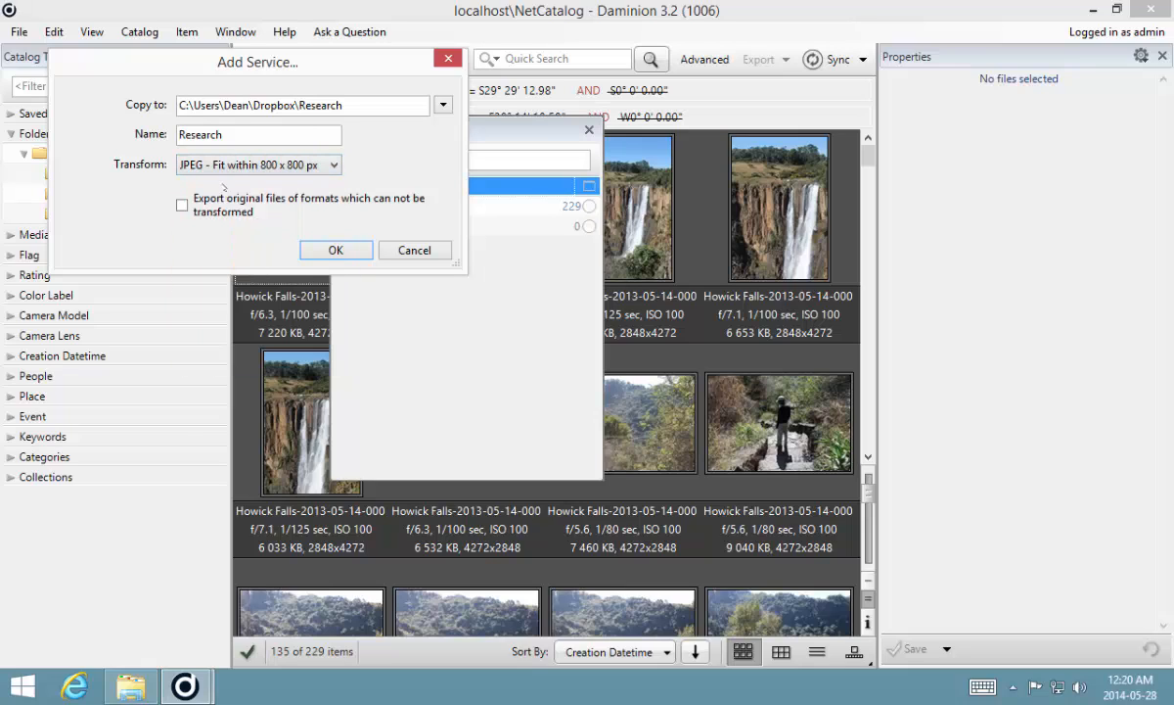
left_click(335, 251)
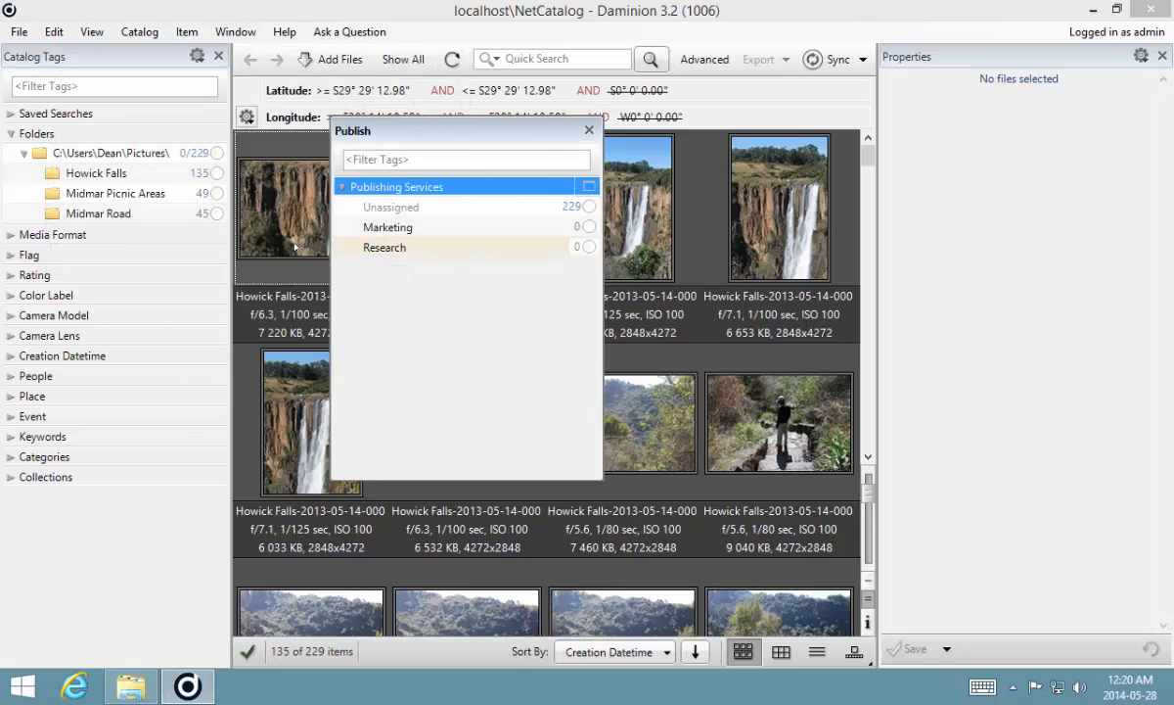
- Dock the Publish panel beneath the Catalog Tags panel
left_click(417, 229)
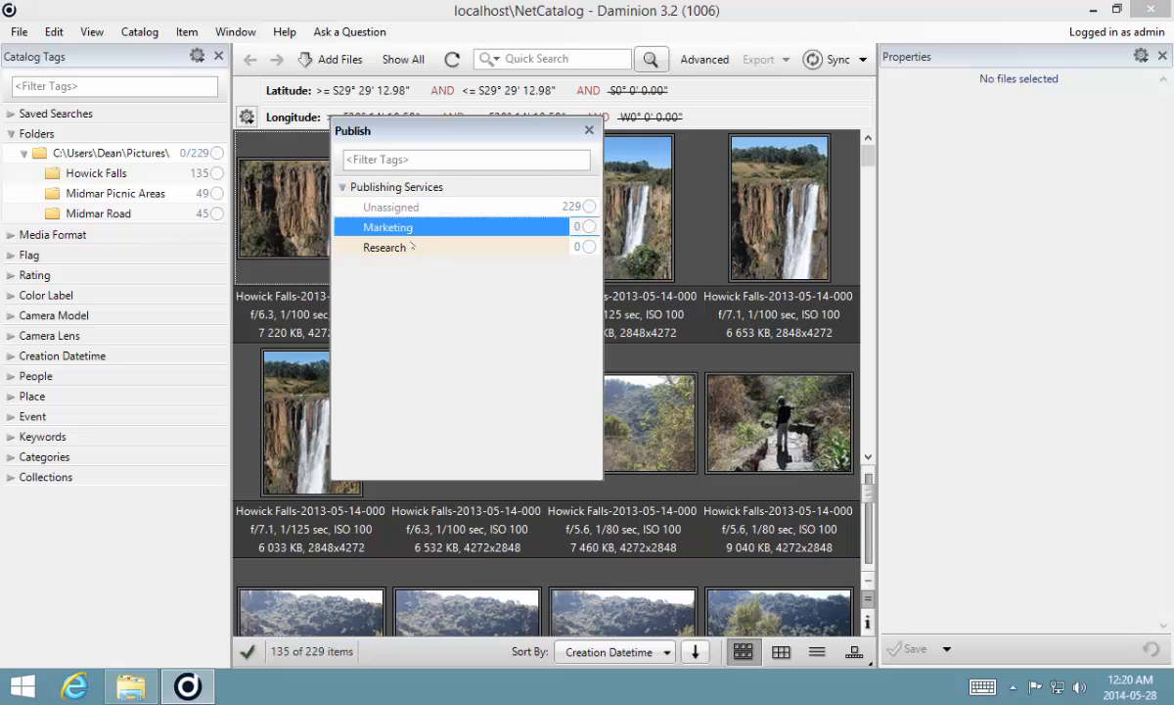
left_click(412, 247)
left_click_drag(429, 120, 113, 378)
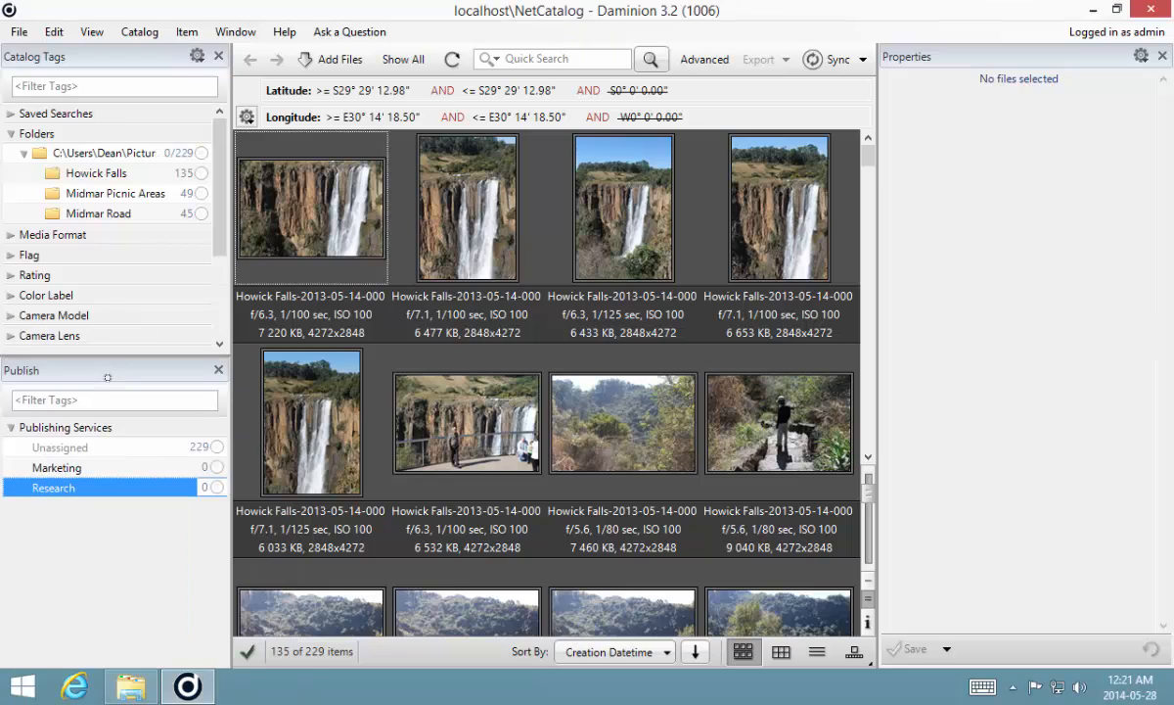
- Filter the catalog to show only images tagged with the Waterfall keyword
left_click(308, 228)
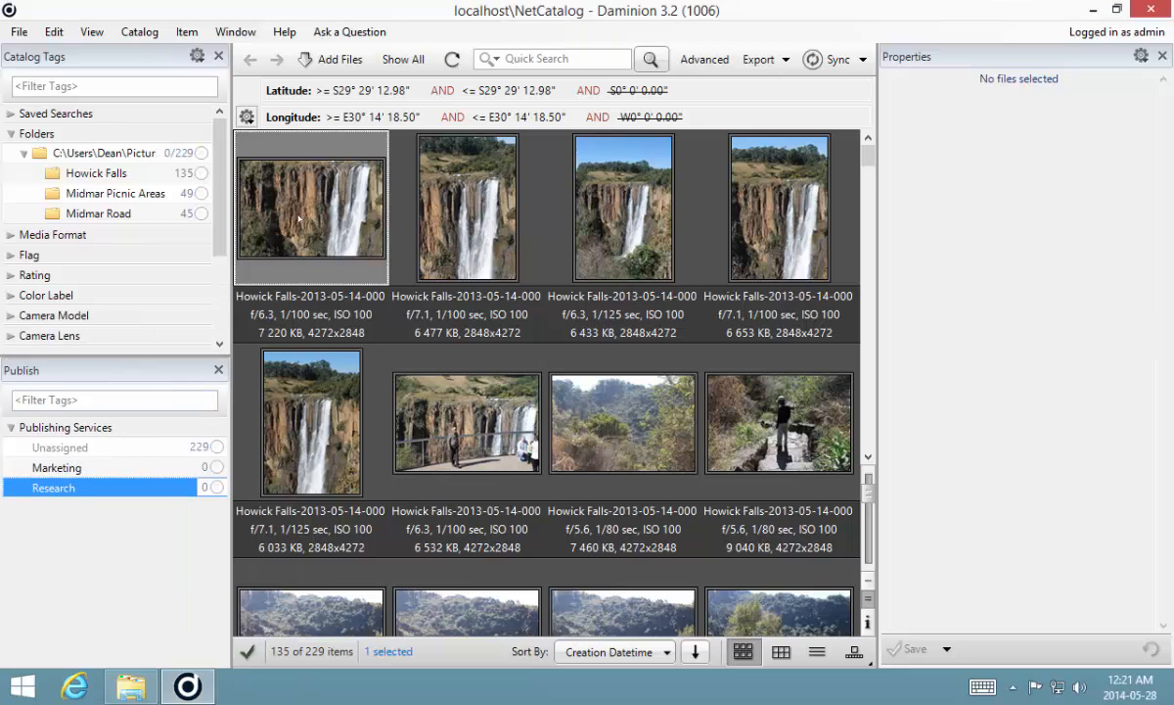
scroll(218, 249, "down", 2)
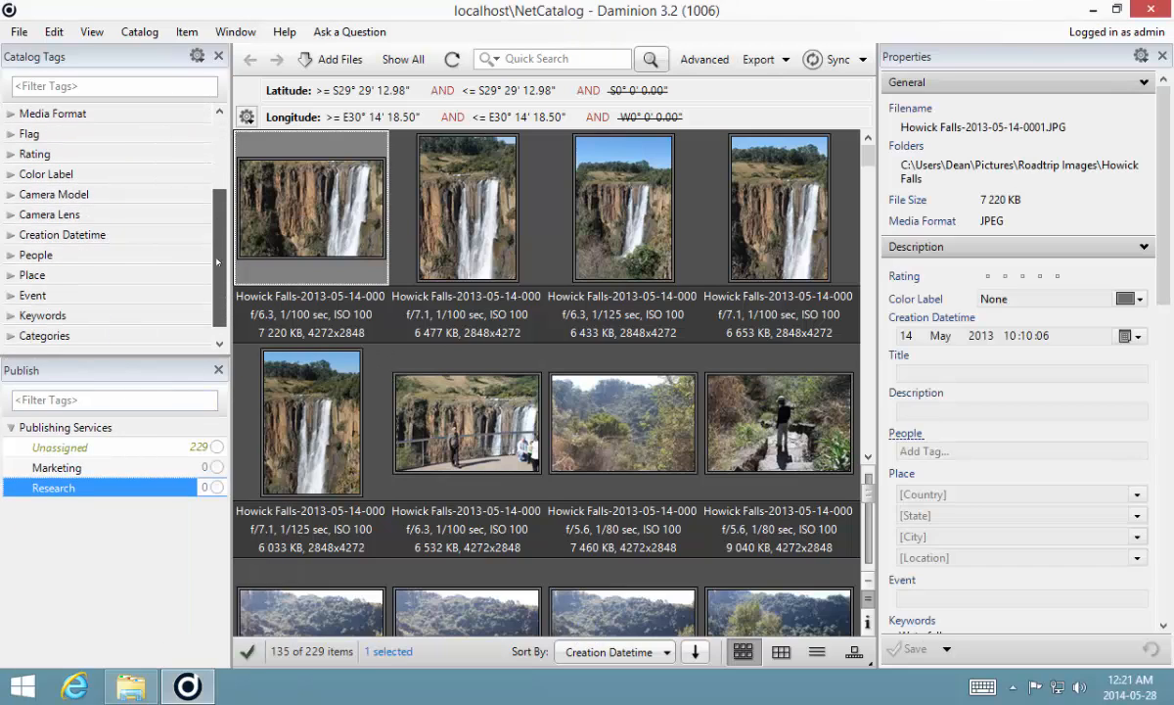
scroll(210, 256, "down", 1)
left_click(10, 296)
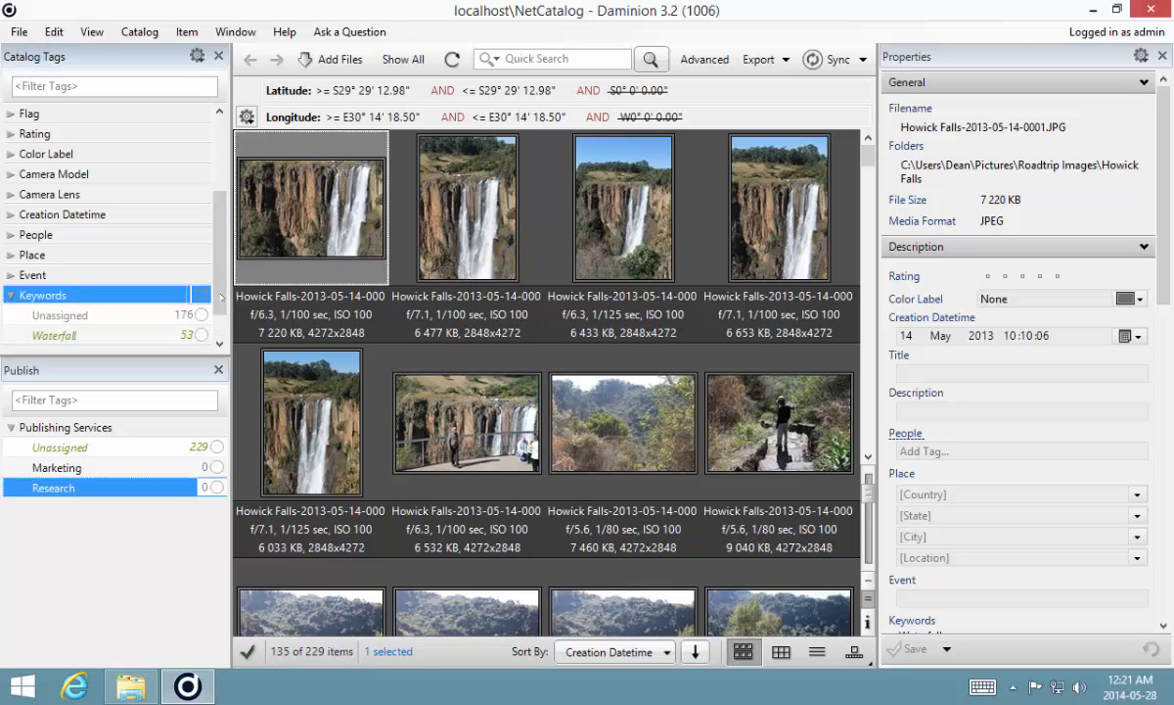
scroll(191, 278, "down", 1)
left_click(201, 275)
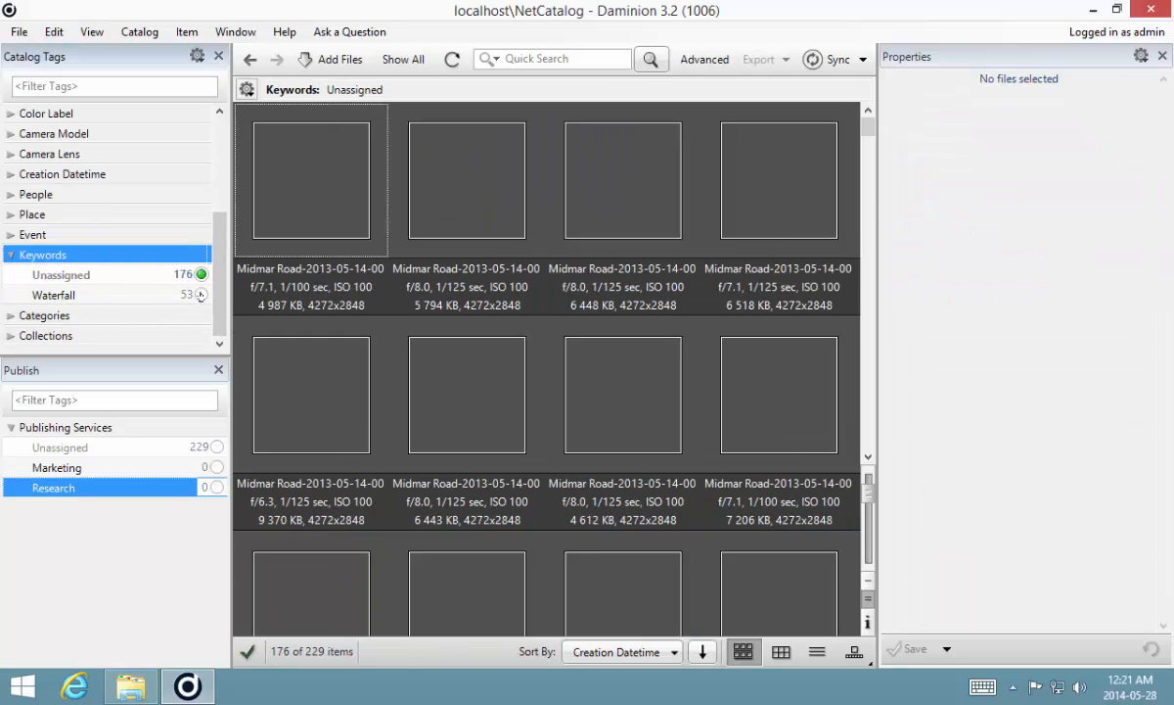
left_click(200, 295)
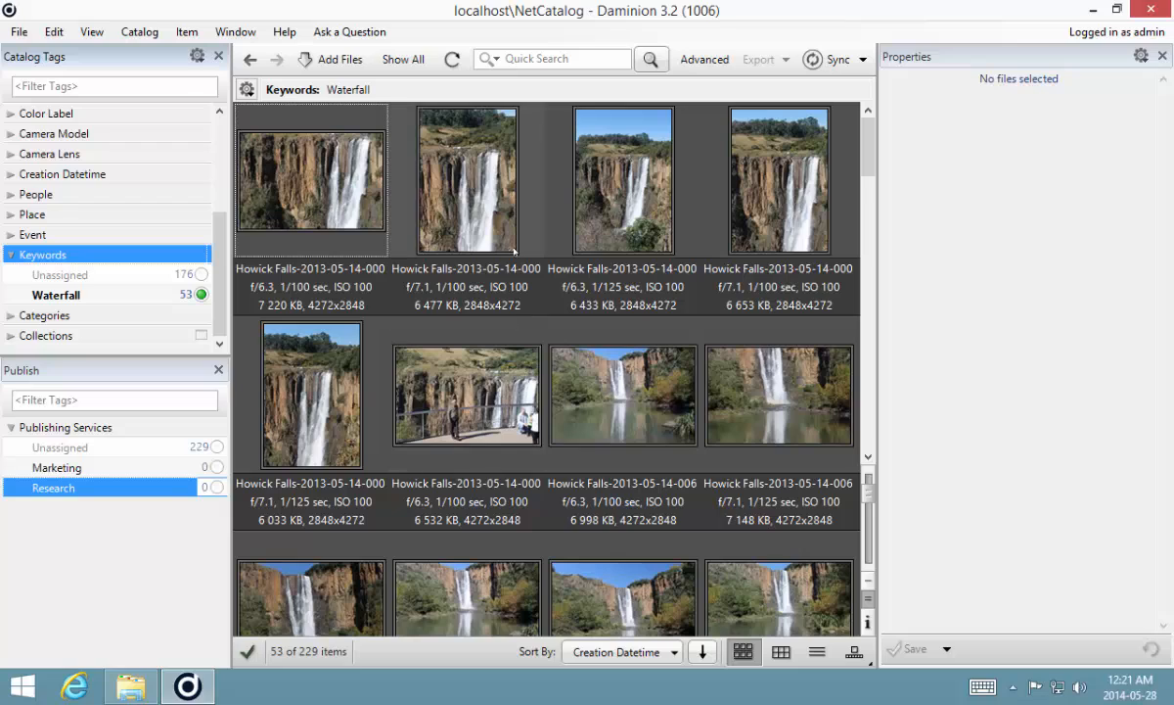
- Select five waterfall images spread across the filtered thumbnail grid
left_click(616, 411)
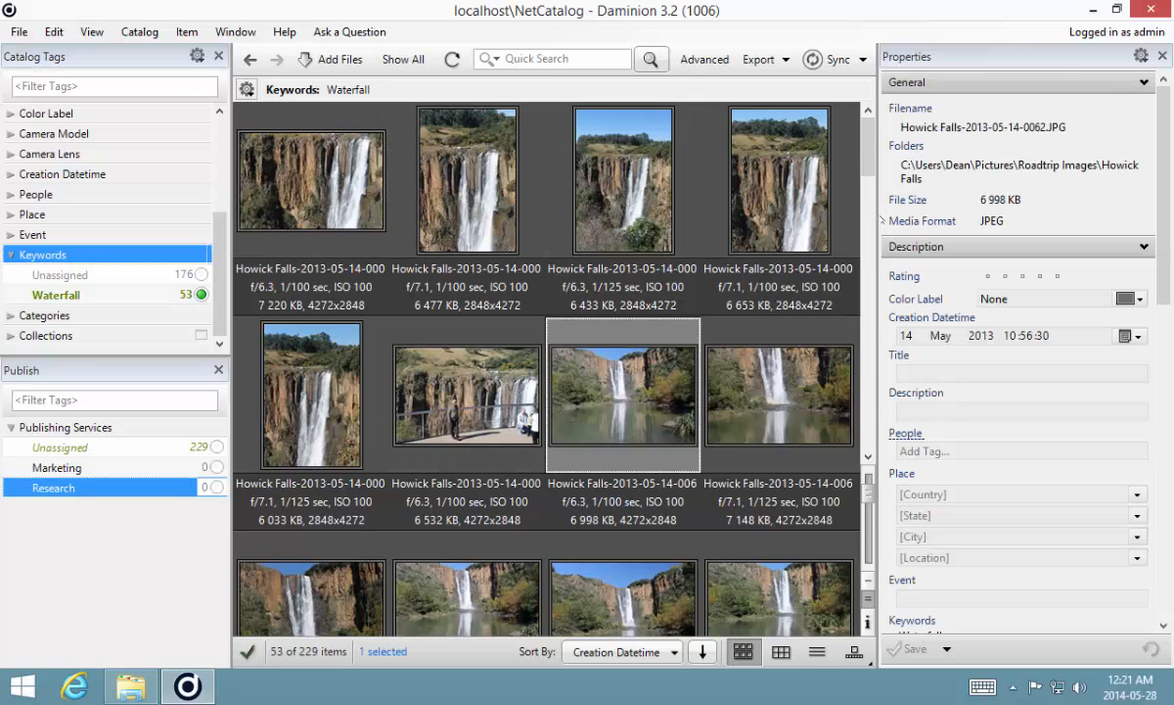
scroll(865, 198, "down", 5)
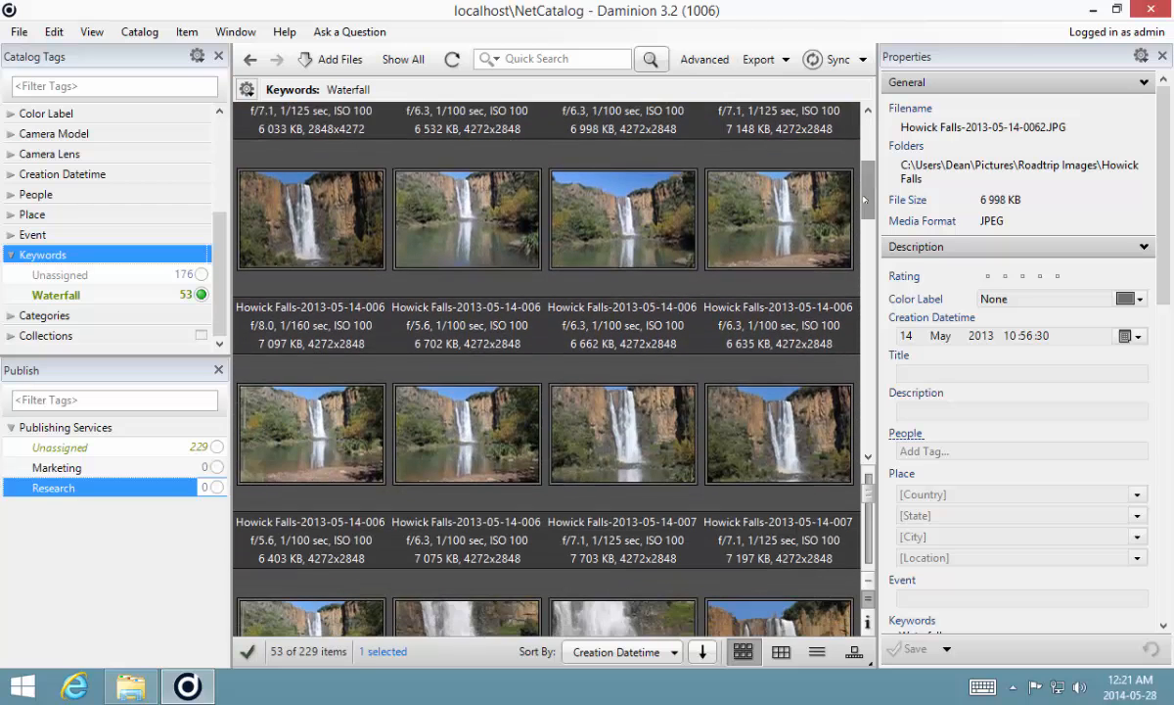
left_click(344, 428, "ctrl")
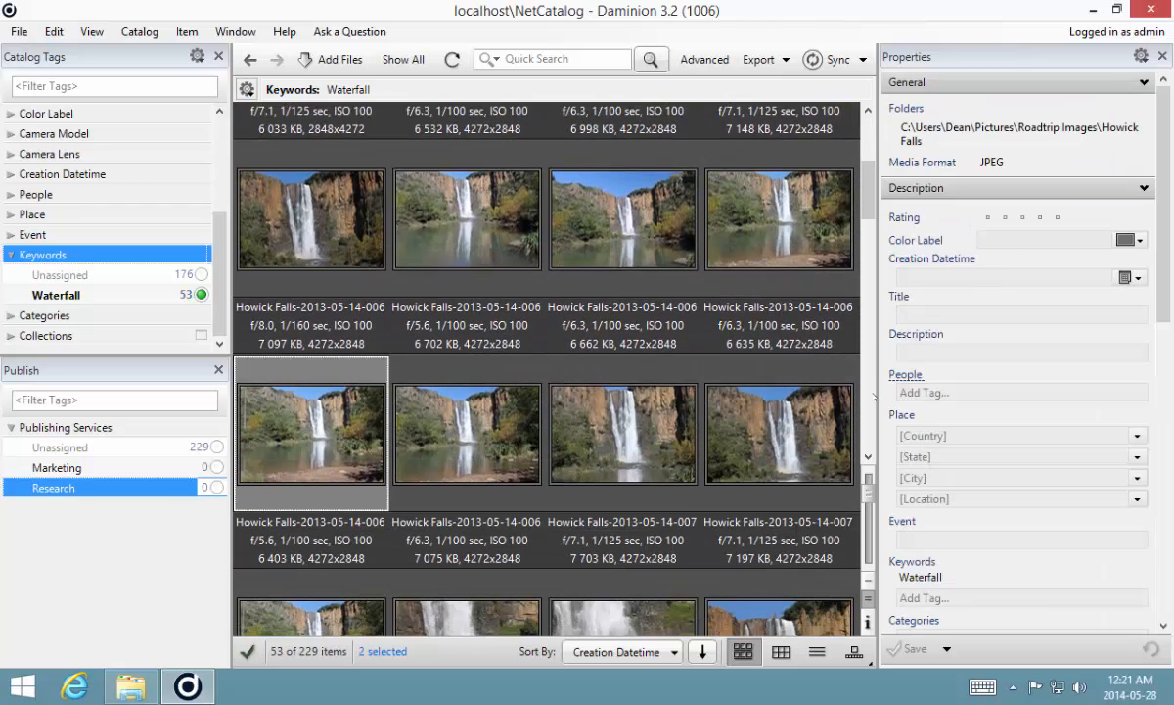
scroll(866, 249, "down", 5)
scroll(866, 248, "down", 5)
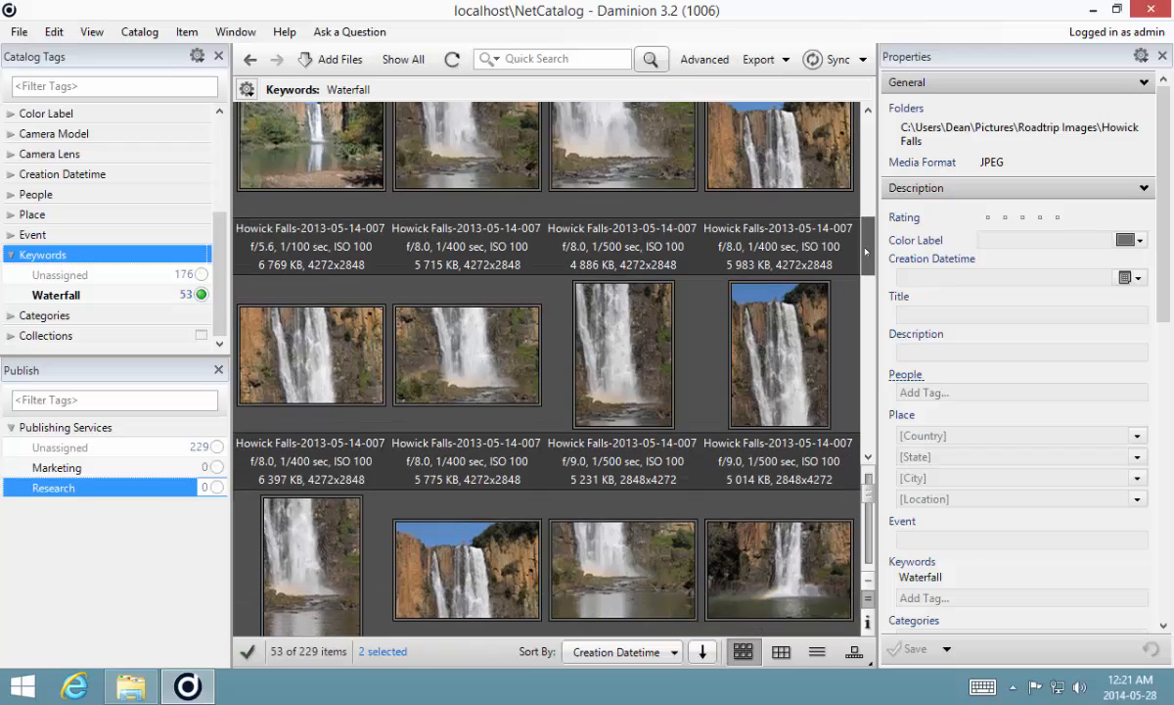
scroll(813, 250, "up", 2)
left_click(623, 271, "ctrl")
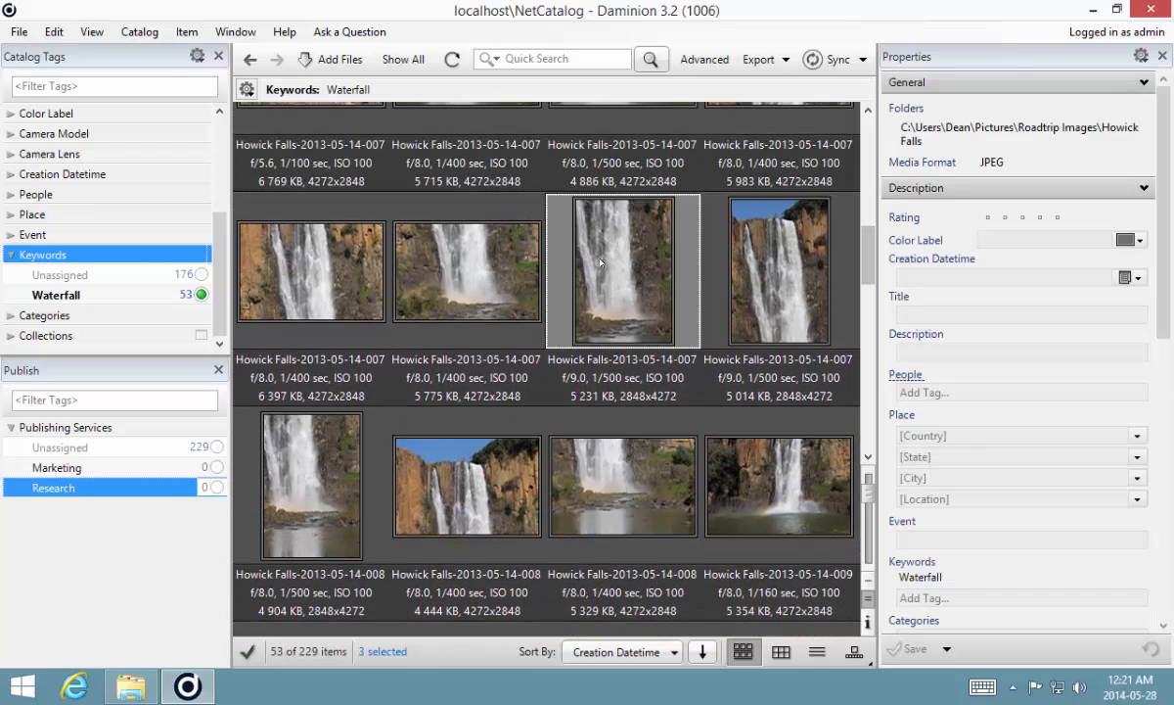
scroll(867, 284, "down", 2)
scroll(868, 285, "down", 5)
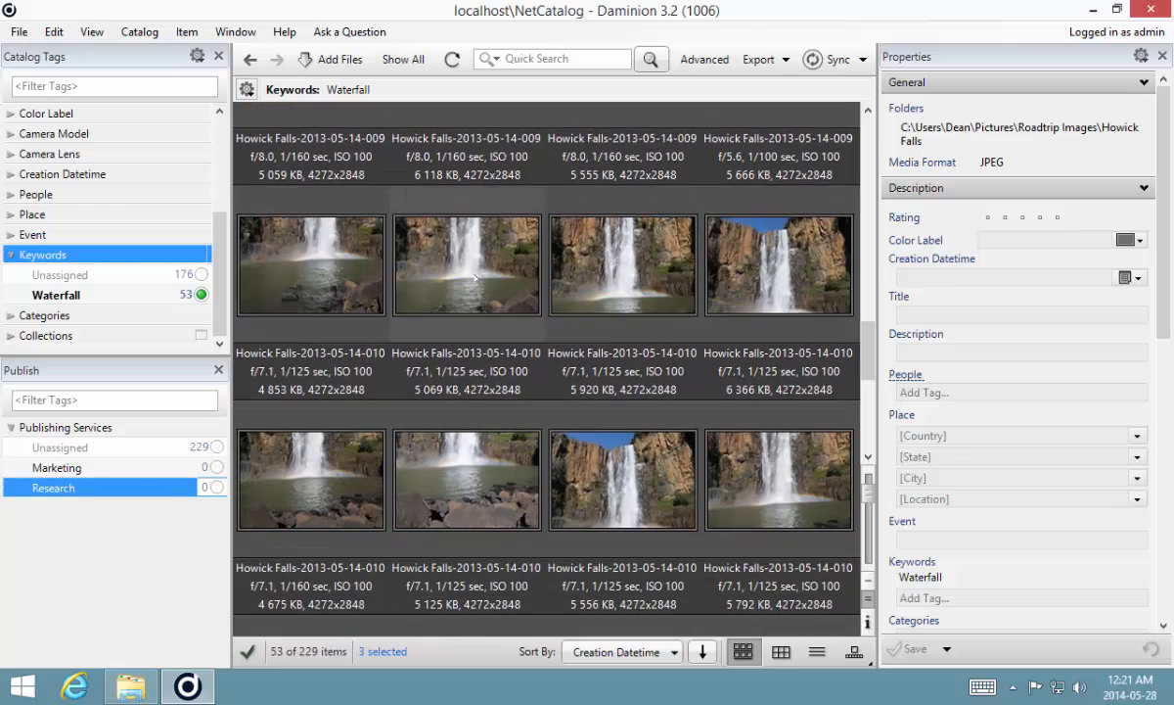
left_click(447, 262, "ctrl")
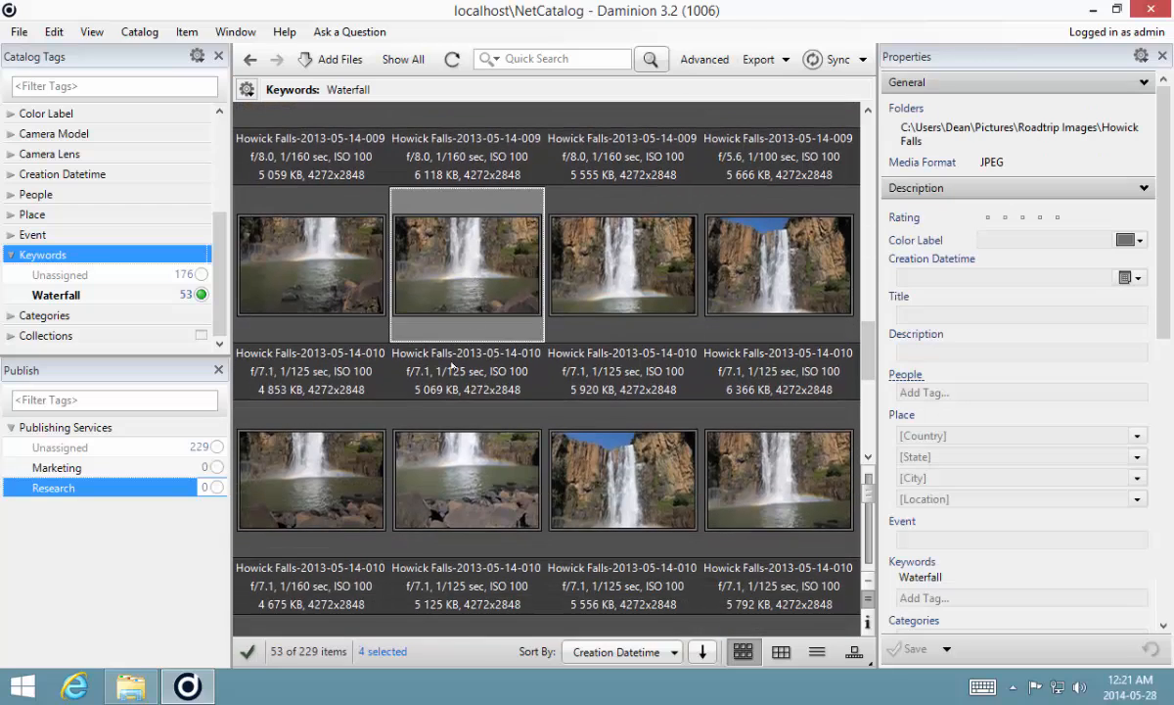
left_click(636, 483, "ctrl")
scroll(871, 391, "down", 5)
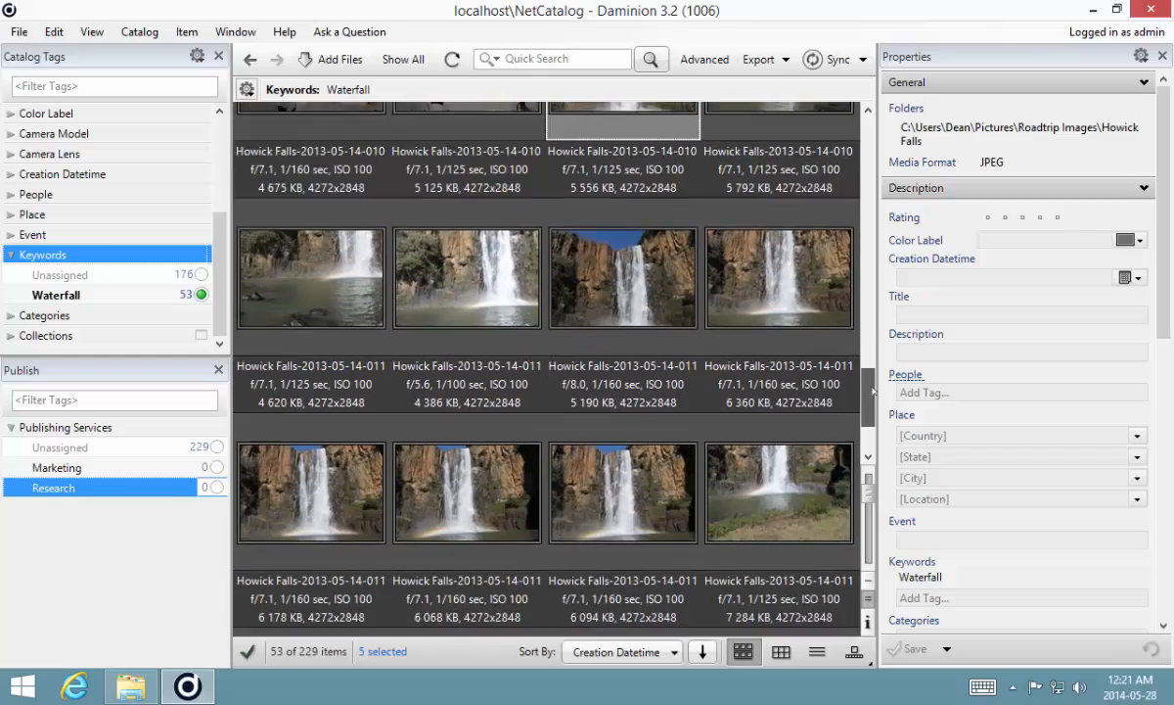
left_click_drag(874, 390, 874, 419)
scroll(874, 413, "up", 7)
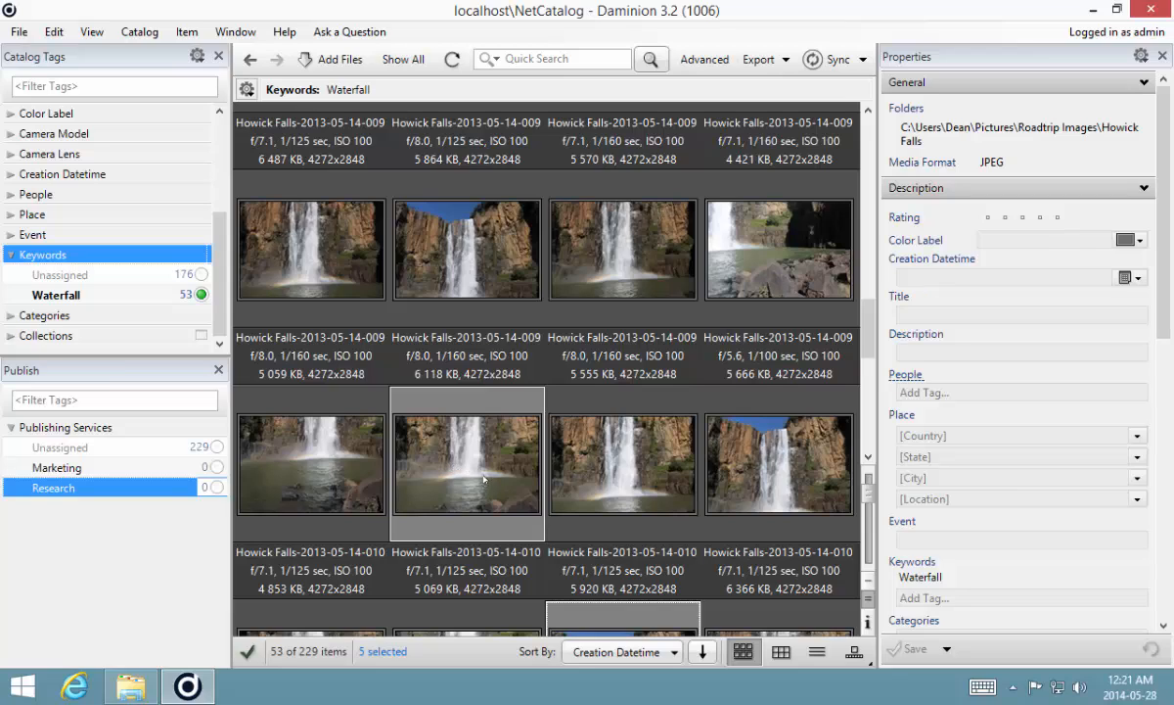
- Add the selected images to the Marketing and Research publishing services
left_click_drag(462, 458, 67, 471)
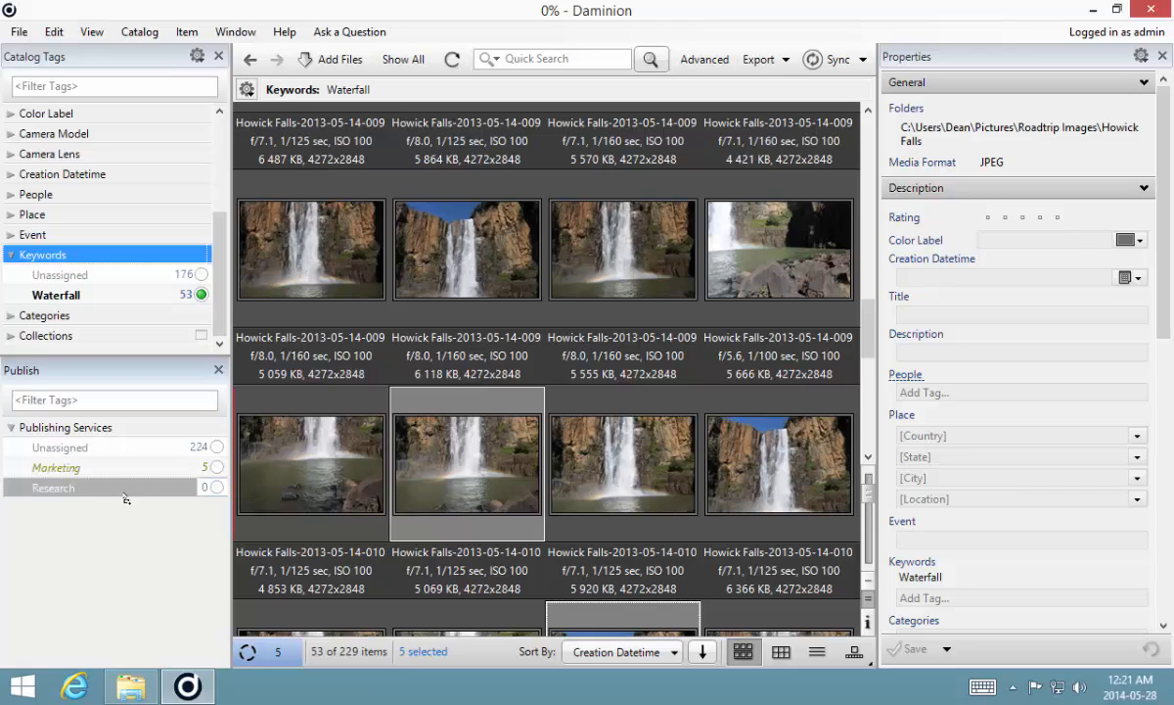
left_click(77, 489)
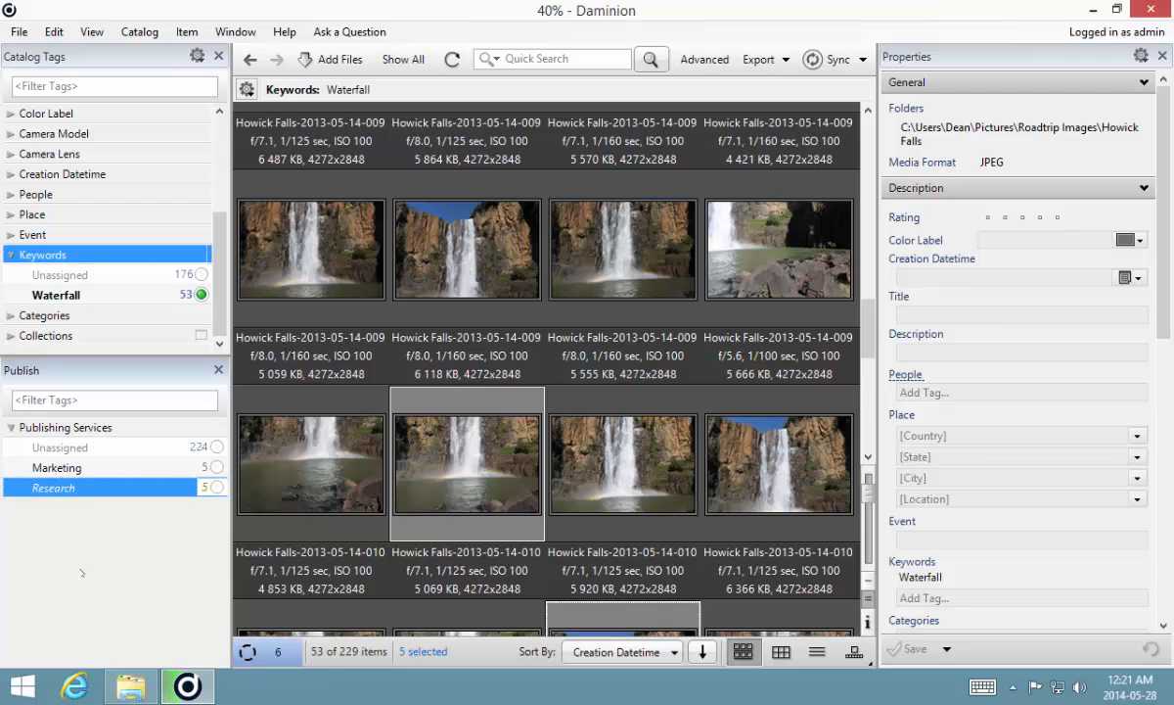
- Open the Dropbox folder in File Explorer and inspect the Marketing and Research folders' published images
left_click(131, 686)
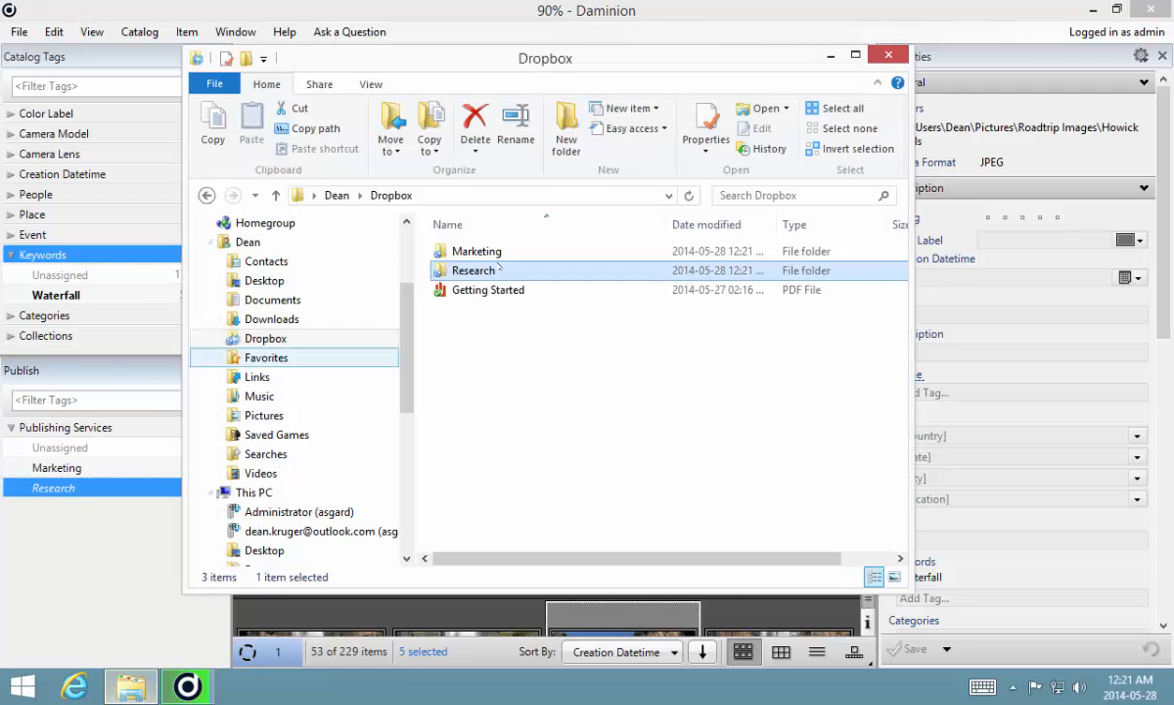
double_click(476, 251)
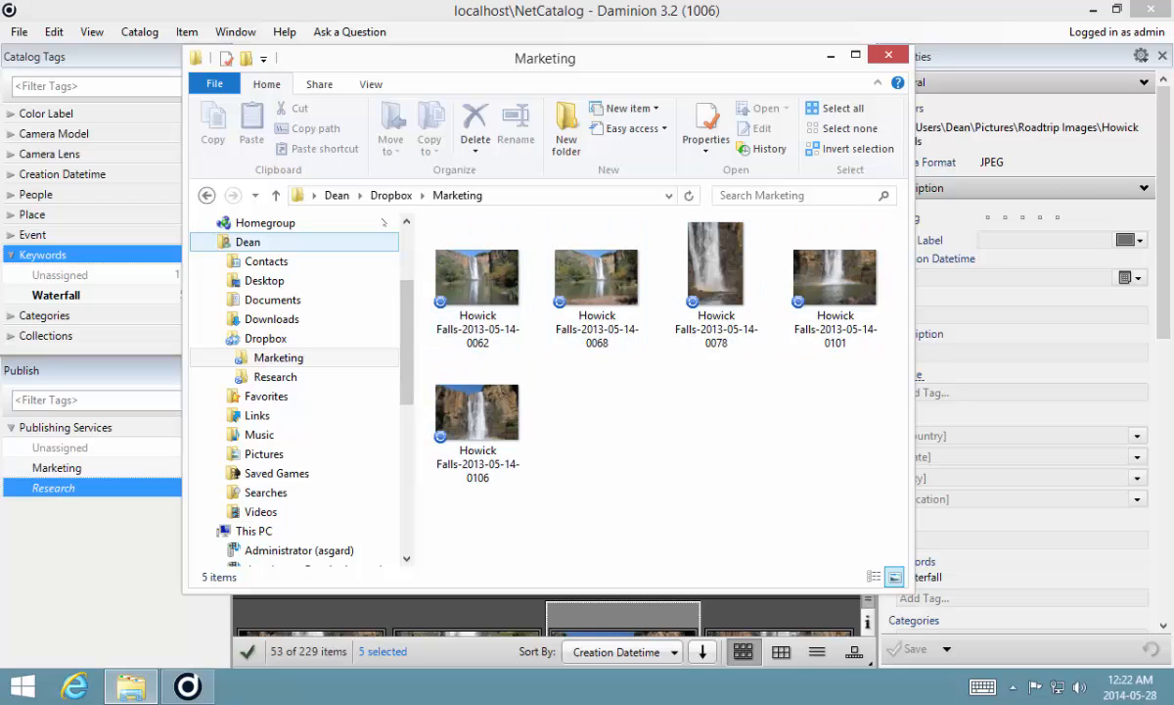
left_click(392, 196)
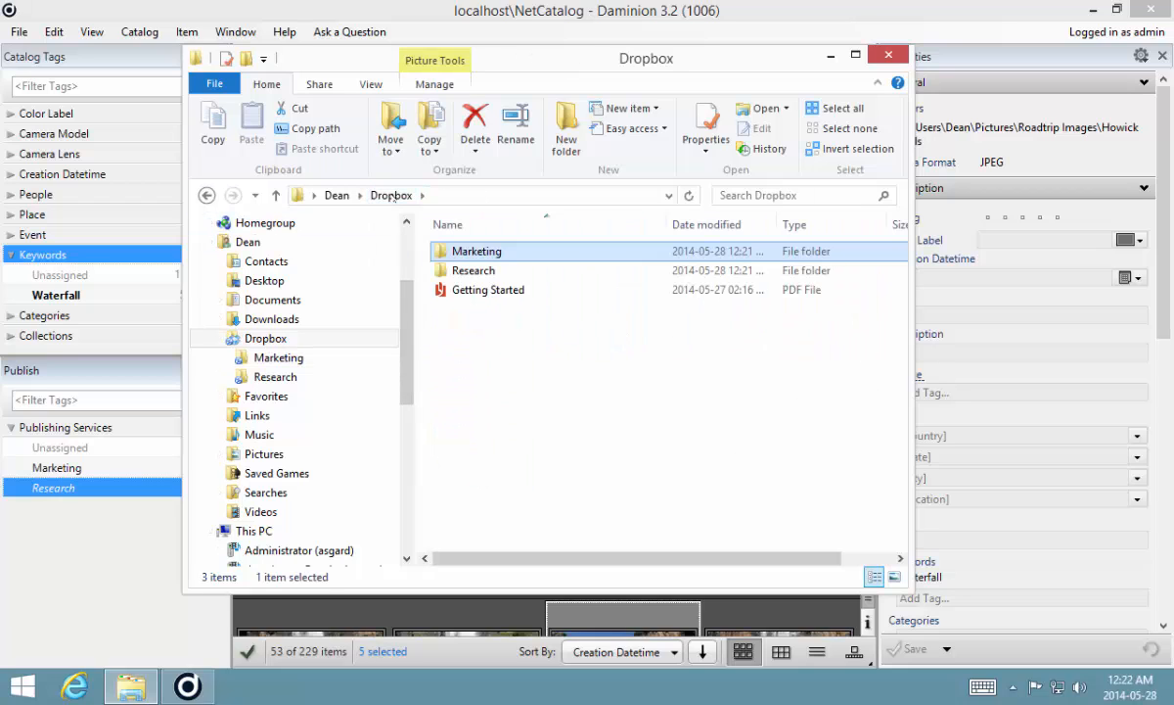
double_click(440, 267)
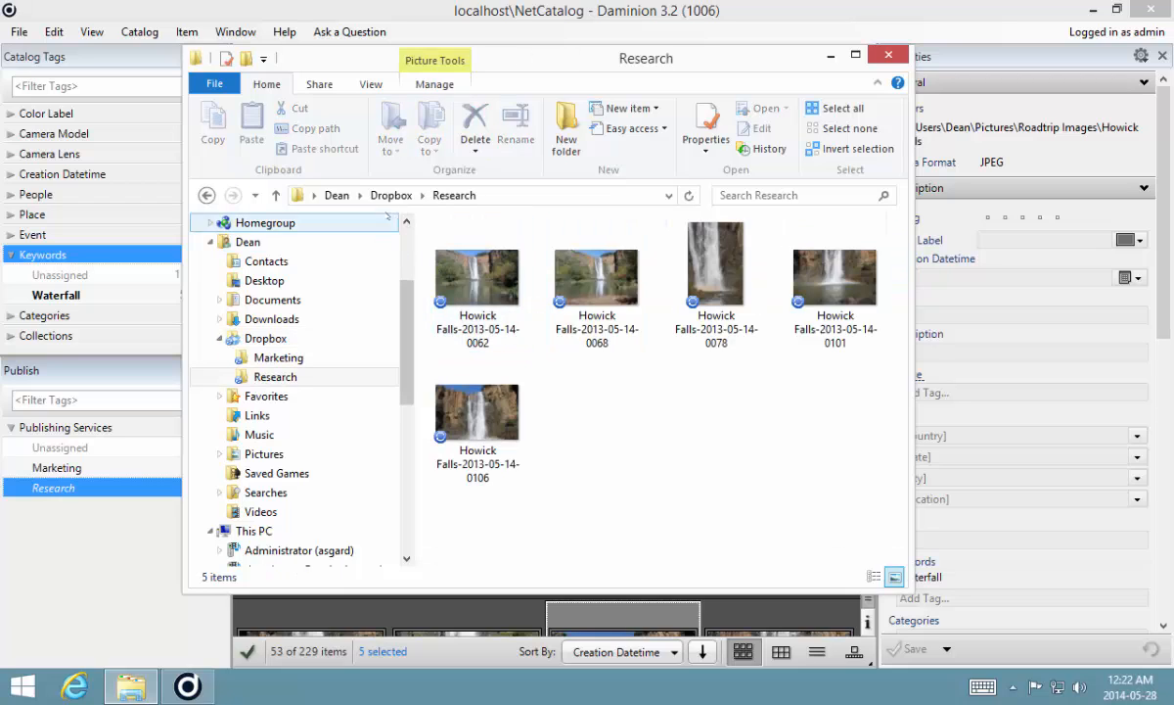
left_click(389, 195)
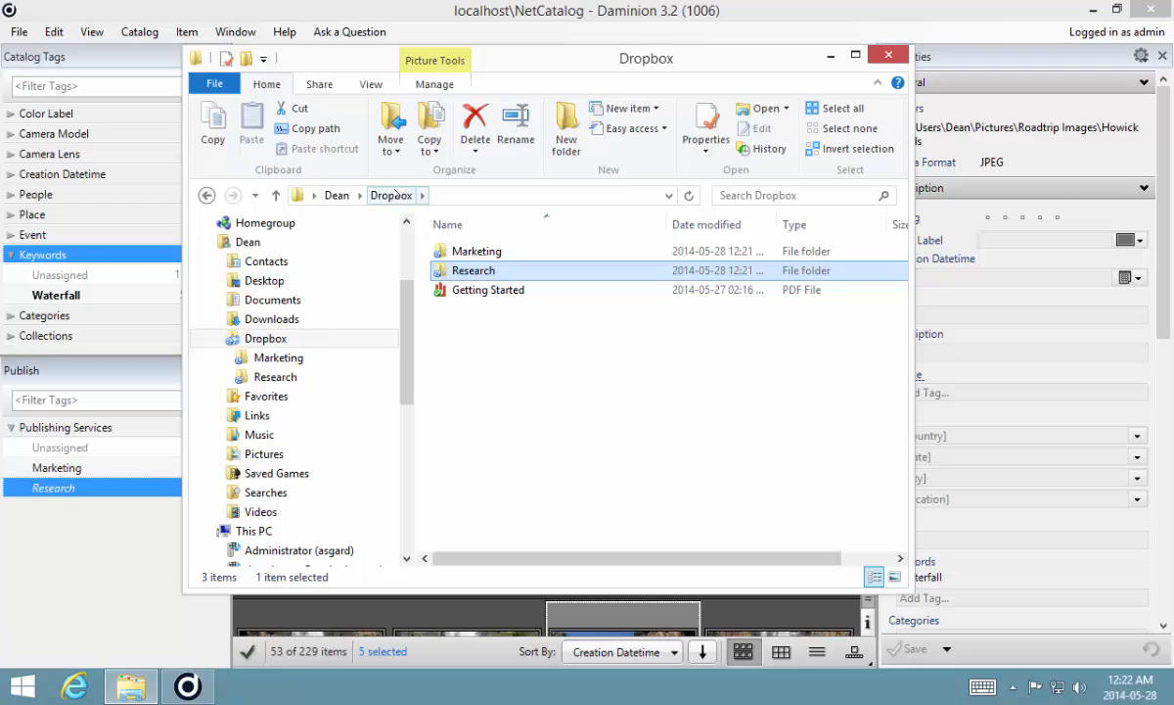
- Copy a Dropbox share link for the Marketing folder
right_click(456, 252)
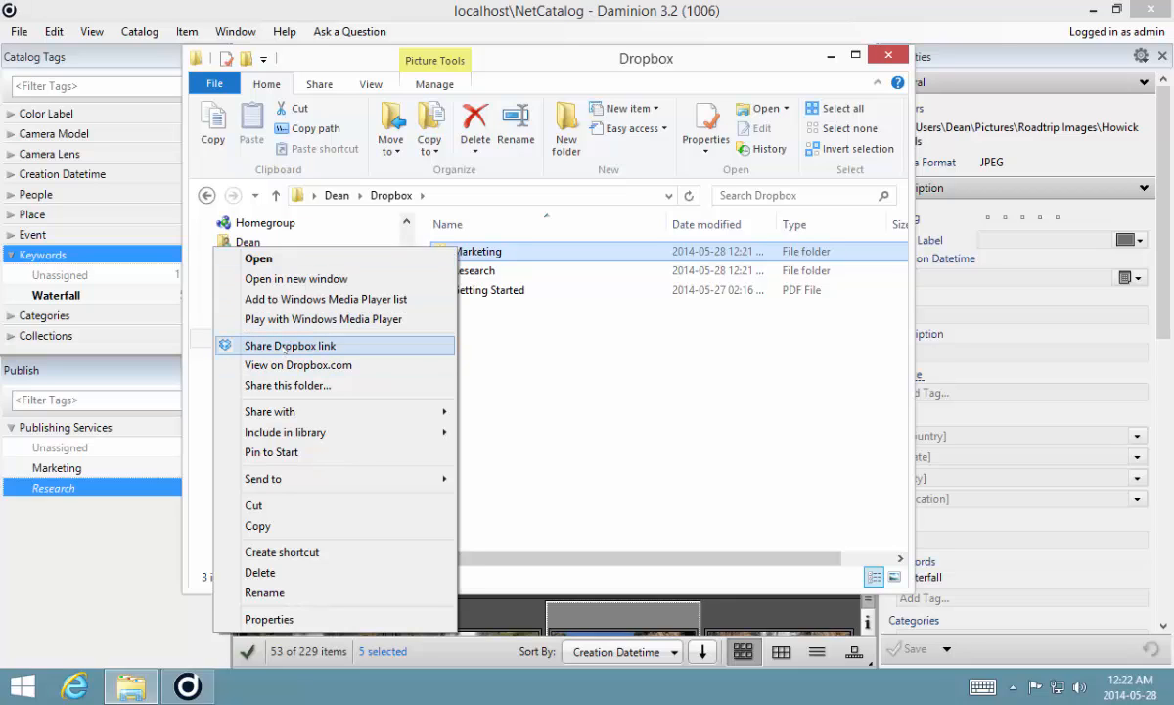
left_click(285, 346)
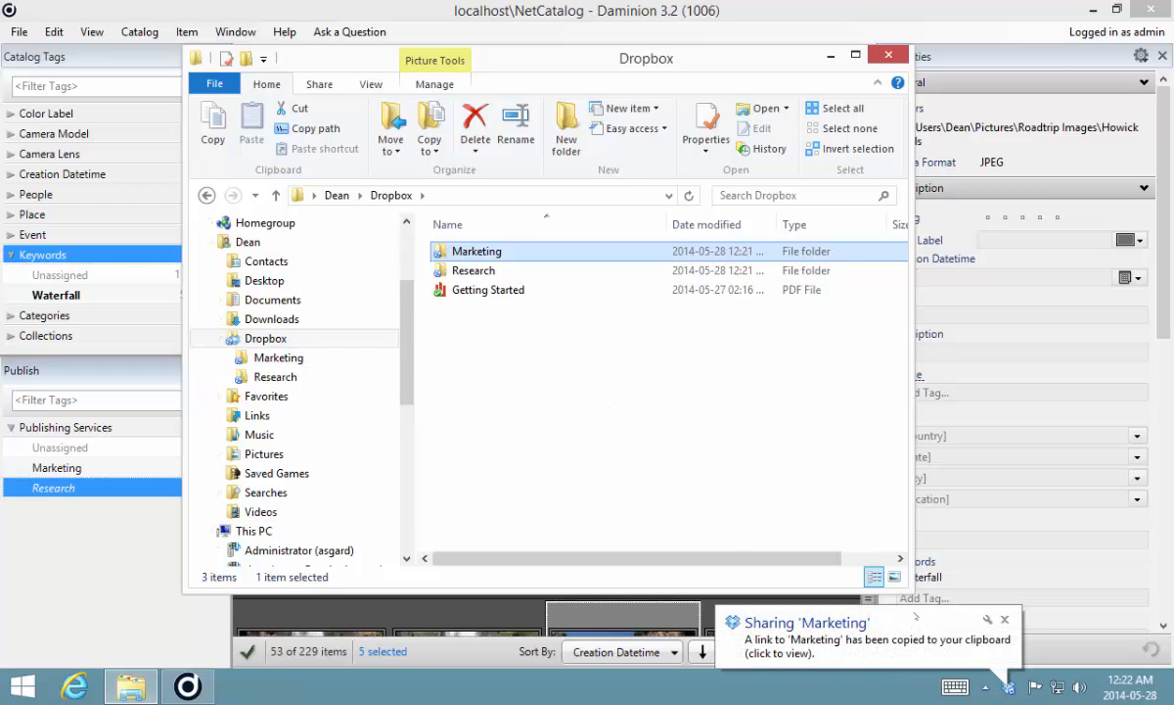
right_click(450, 252)
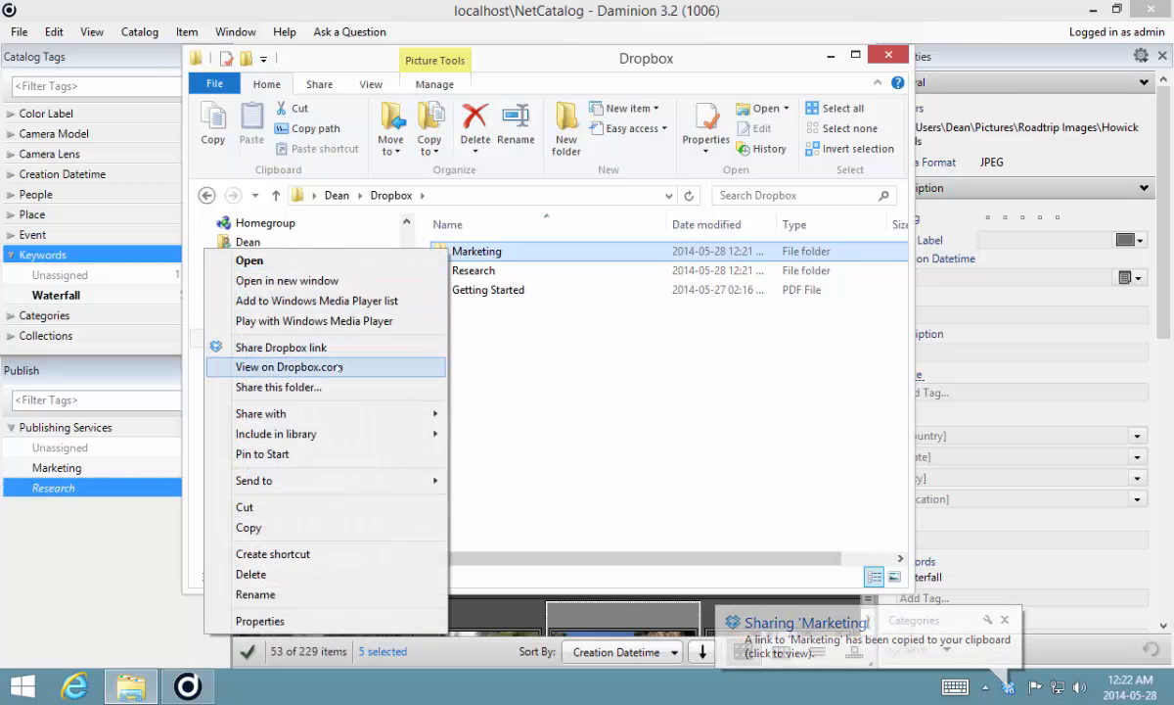
left_click(596, 365)
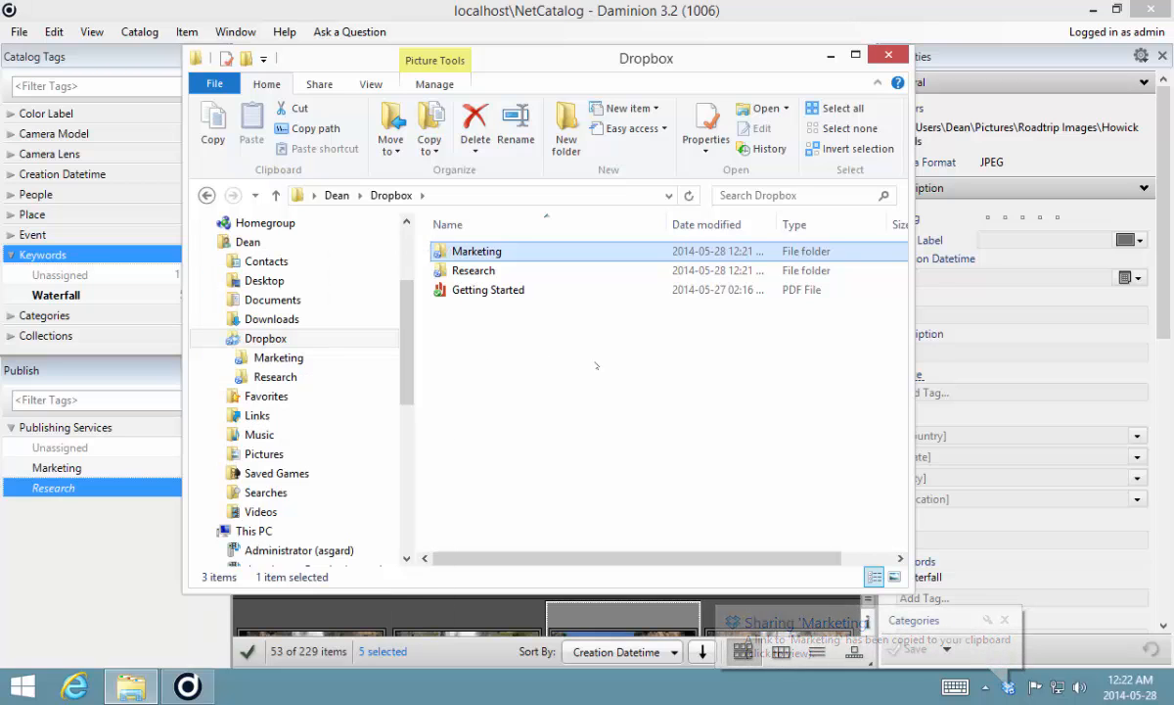
- View the Marketing folder on Dropbox.com in the web browser
double_click(494, 270)
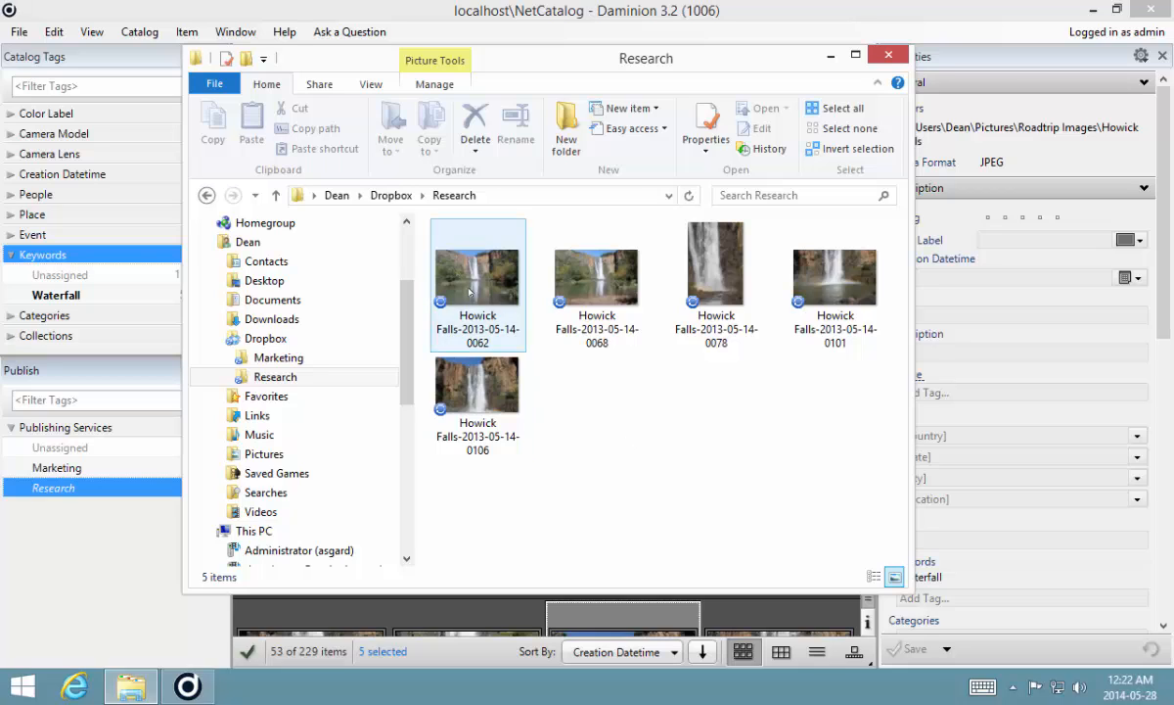
left_click(390, 195)
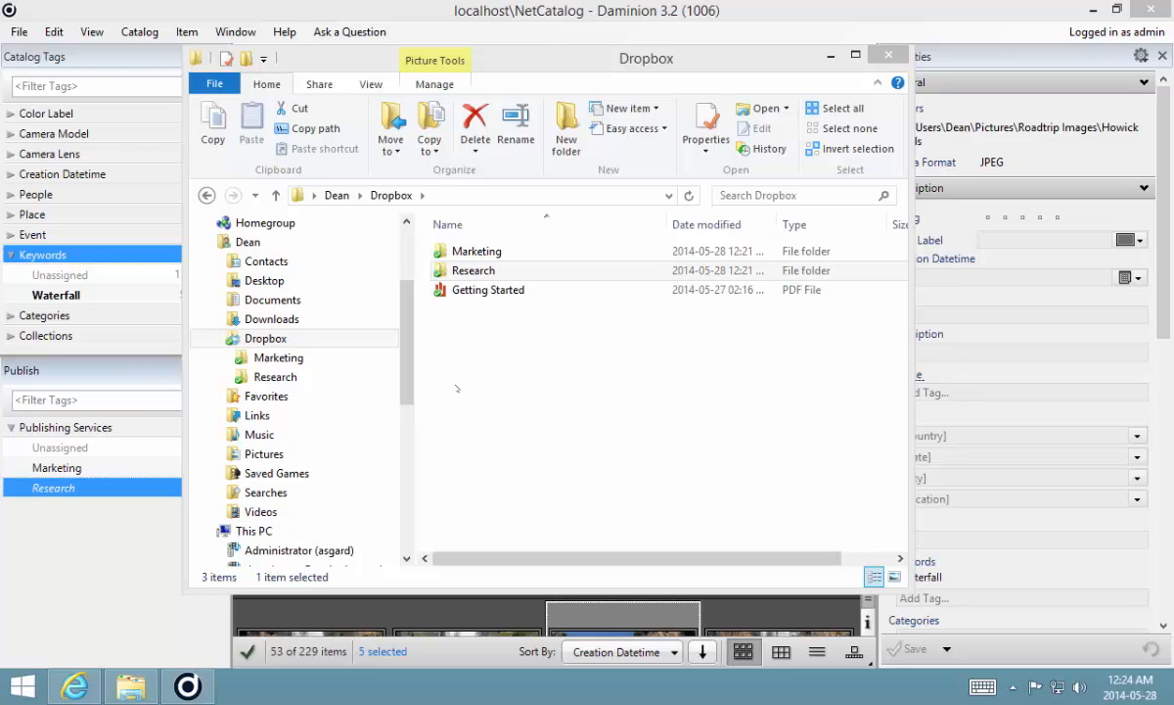
right_click(454, 255)
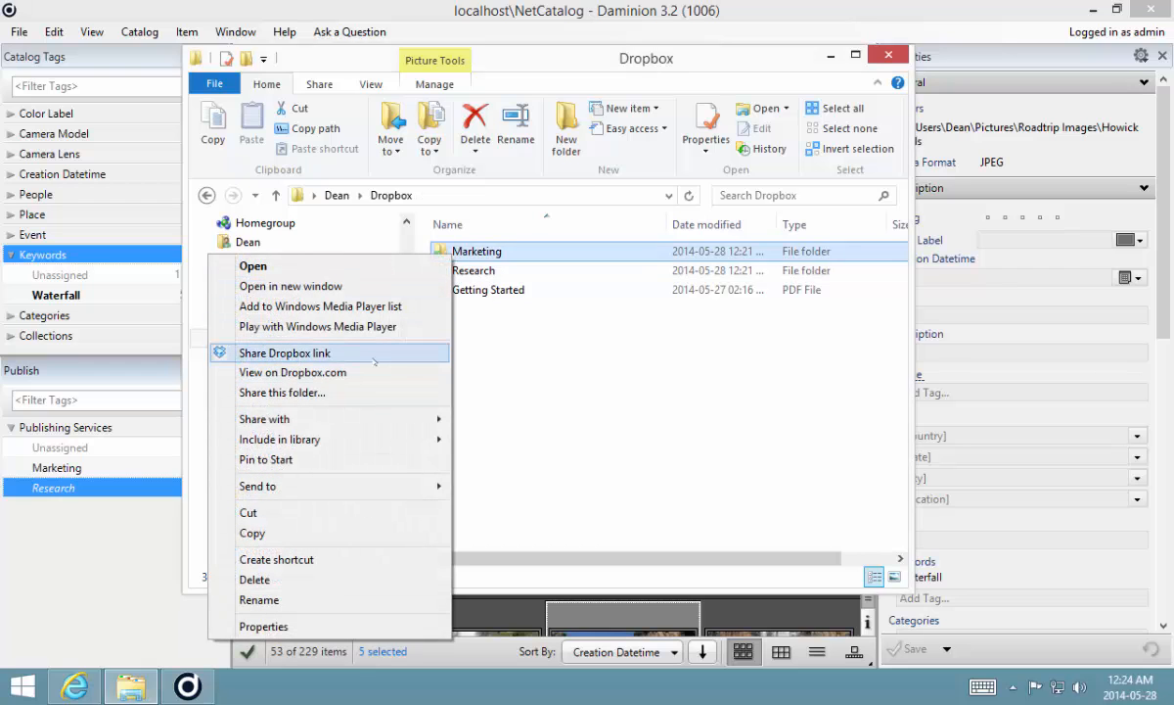
left_click(375, 373)
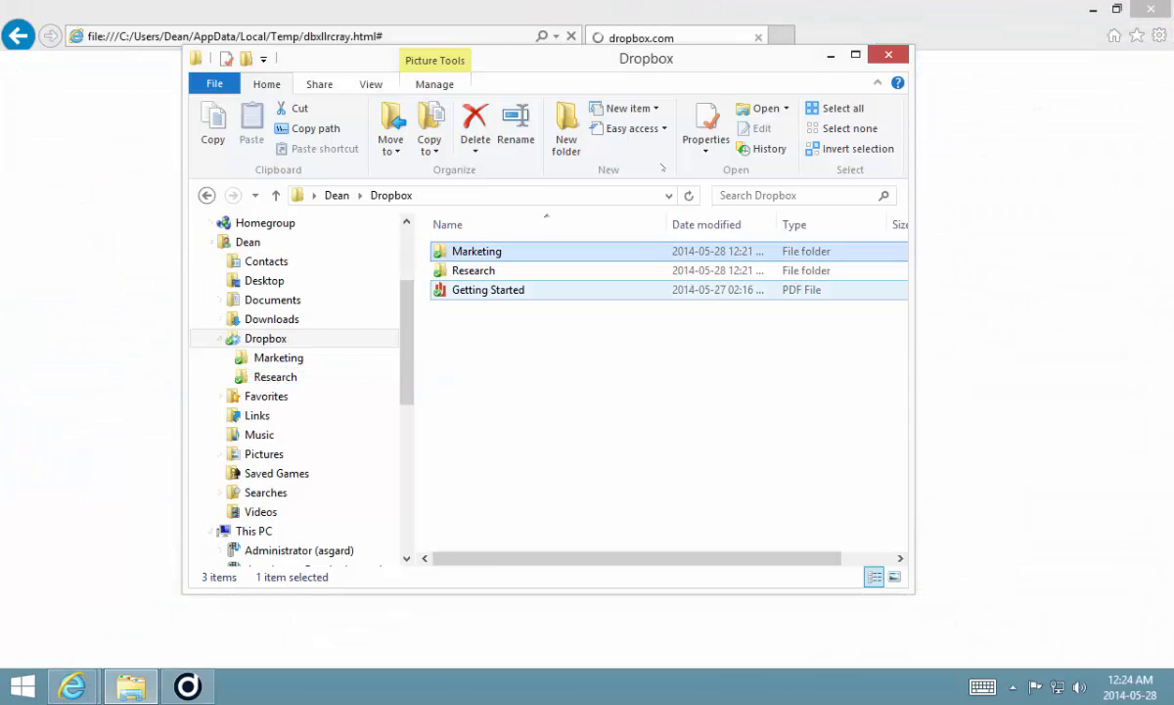
left_click(646, 12)
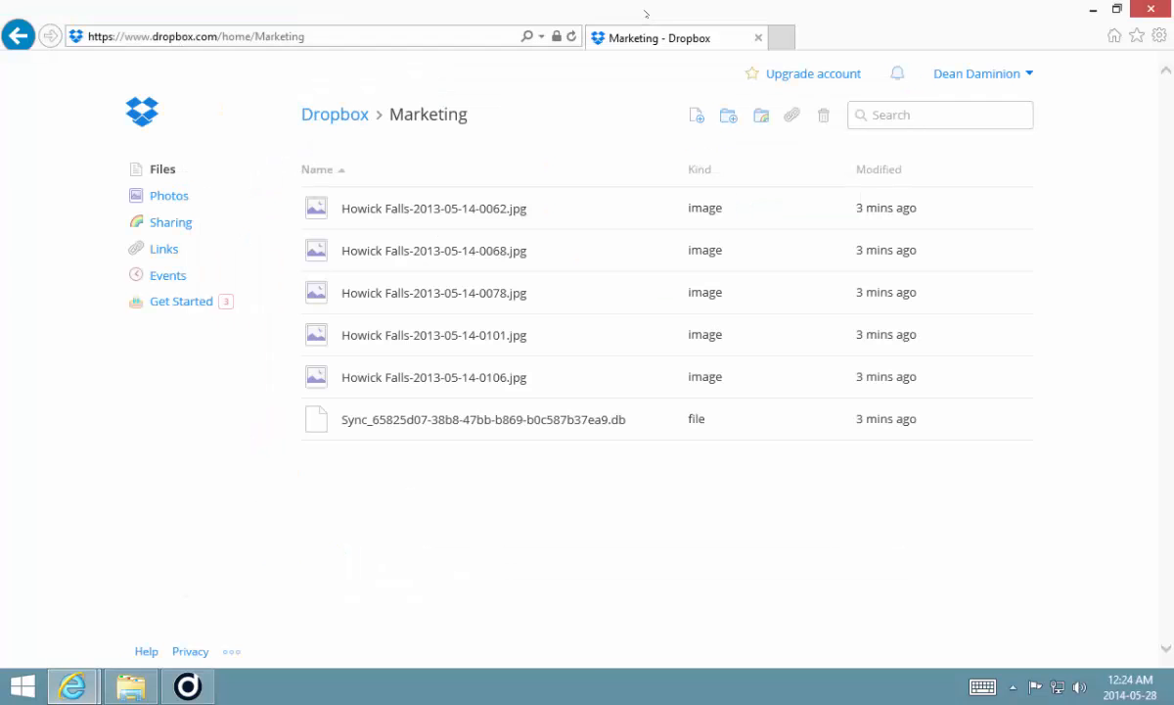